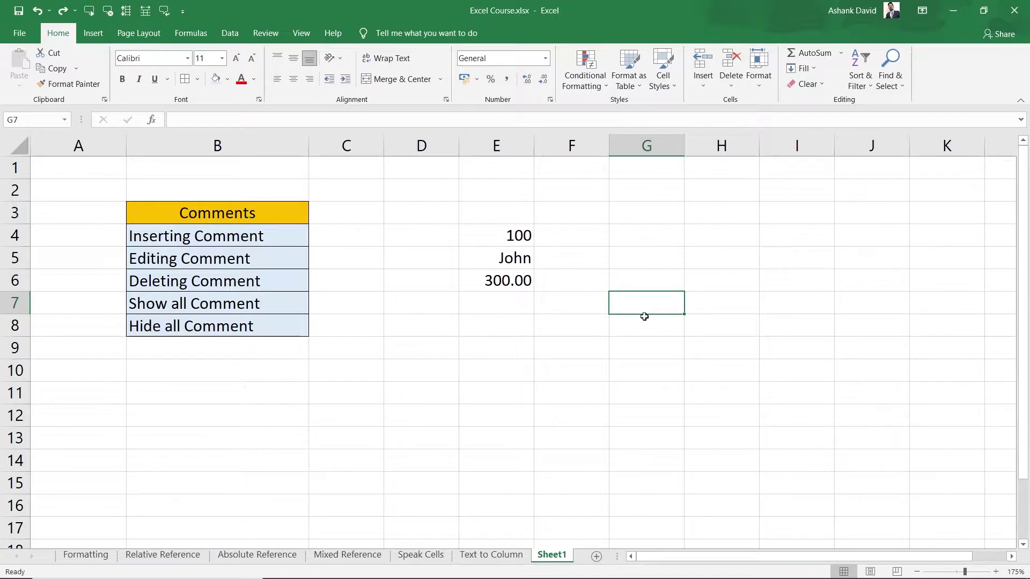
# Look over the Comments heading B3 and the task list in B4:B8
pyautogui.moveTo(203, 215); pyautogui.dragTo(198, 327)
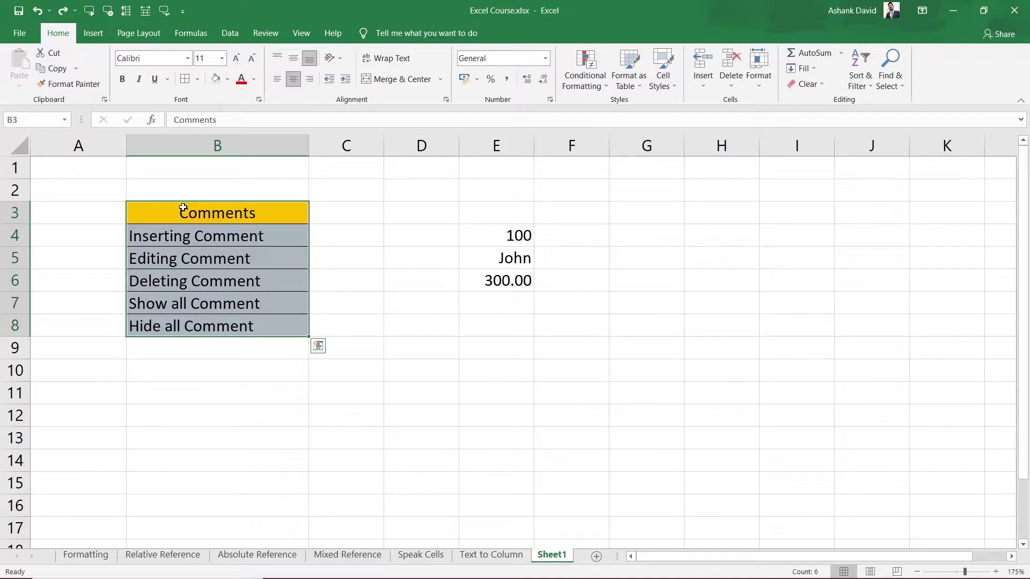
pyautogui.click(206, 216)
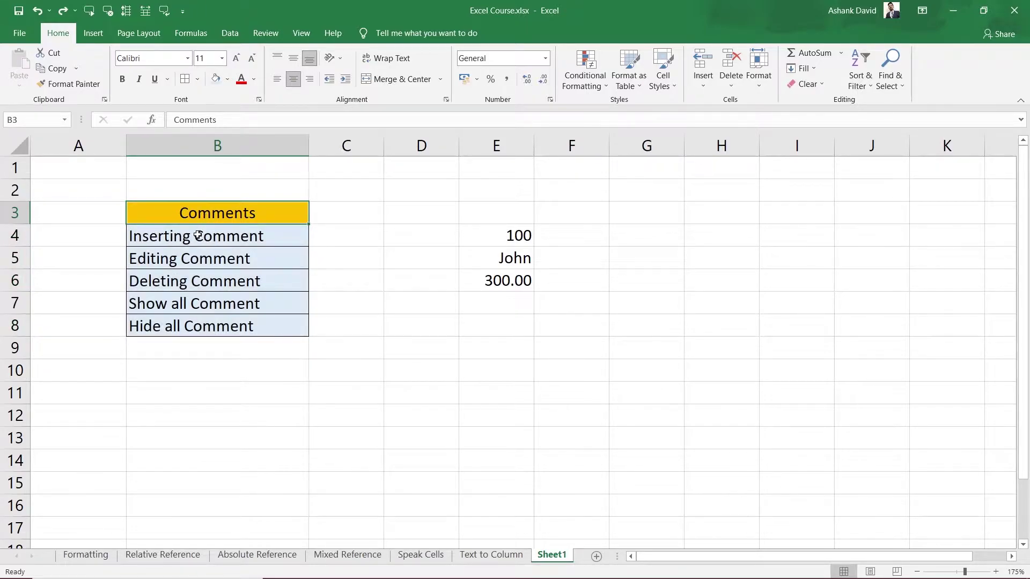
pyautogui.moveTo(198, 236); pyautogui.dragTo(198, 325)
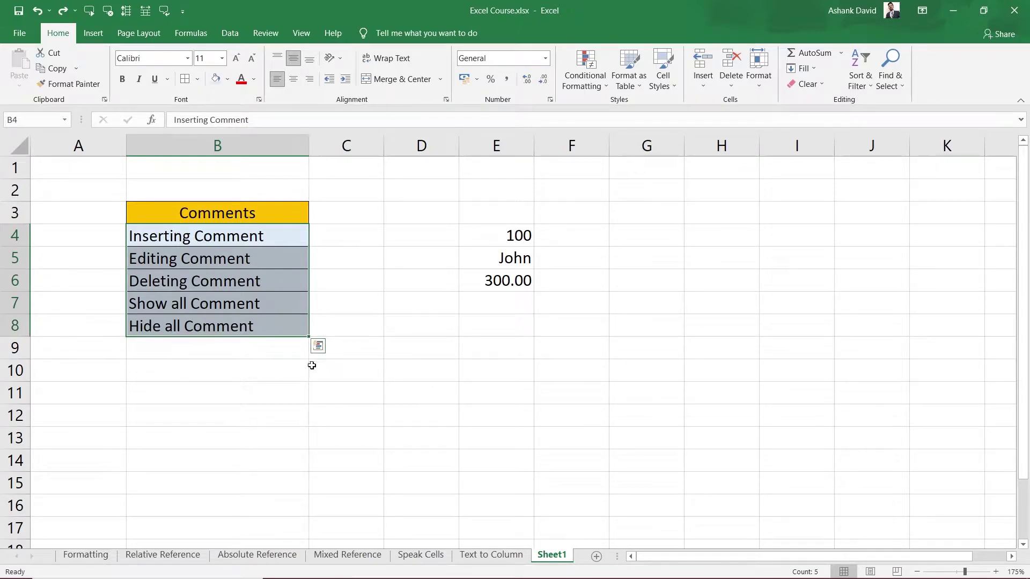
pyautogui.click(424, 369)
pyautogui.click(182, 231)
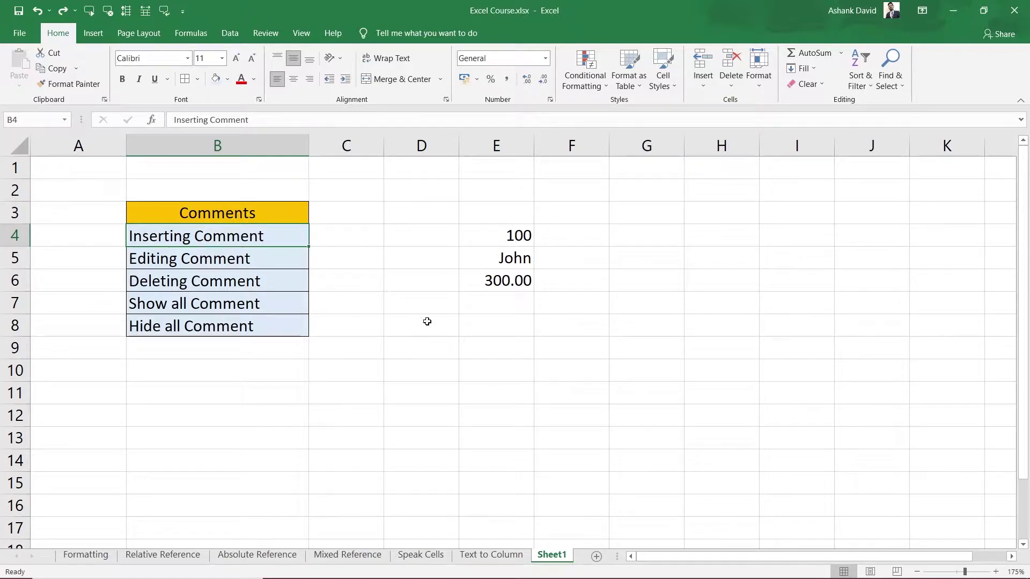
# Check the sample values 100, John and 300.00 in cells E4:E6
pyautogui.moveTo(499, 235); pyautogui.dragTo(502, 285)
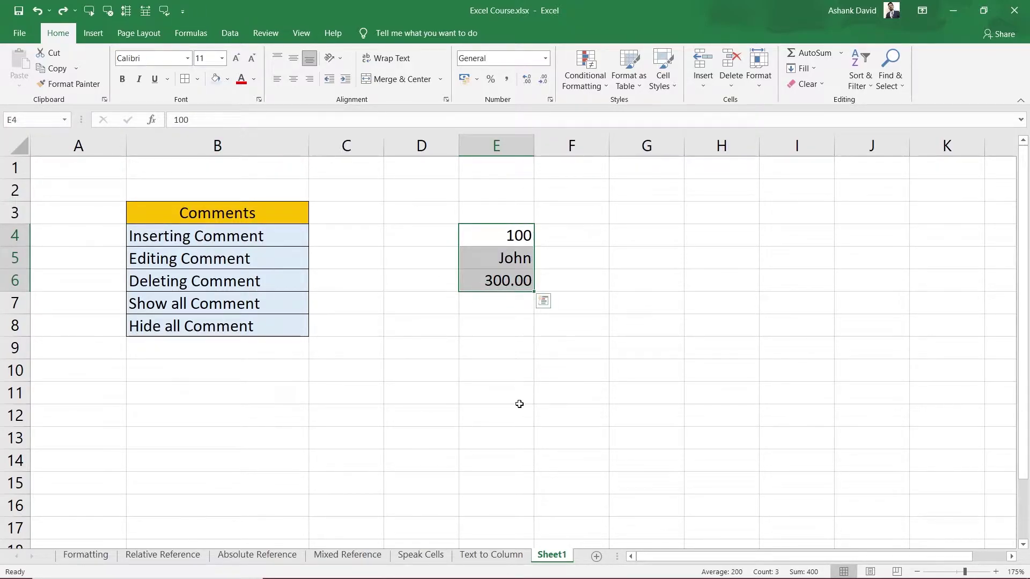
pyautogui.click(546, 259)
pyautogui.click(504, 234)
pyautogui.click(503, 260)
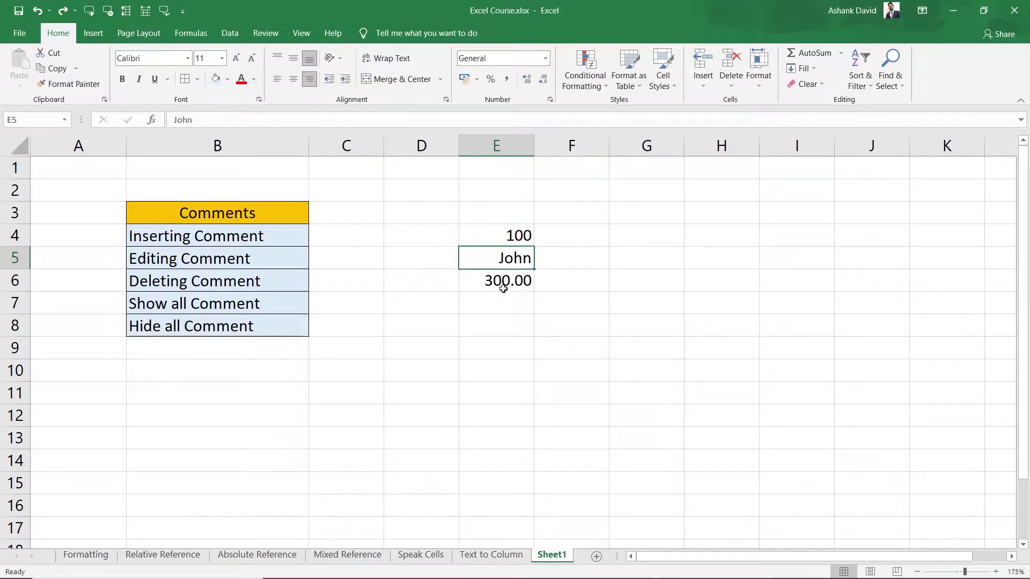
pyautogui.click(504, 289)
pyautogui.click(529, 327)
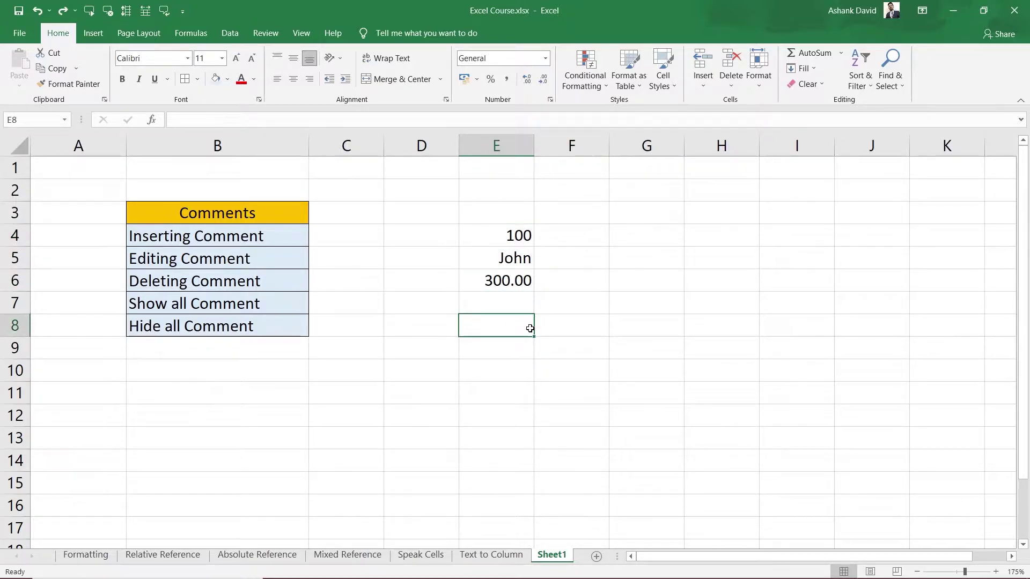
# Insert a new comment on cell E4 using Review > New Comment
pyautogui.click(508, 241)
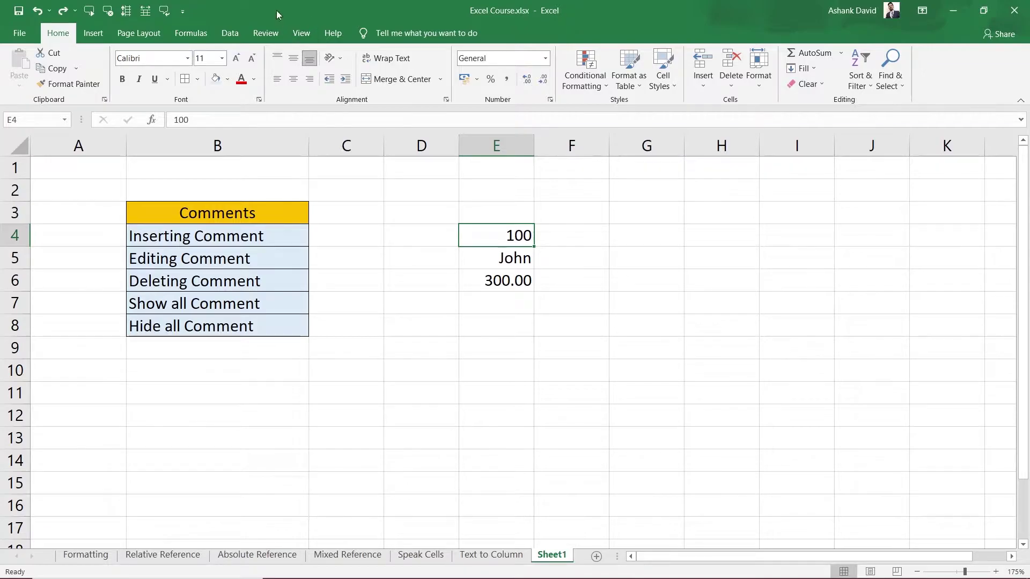
pyautogui.click(266, 34)
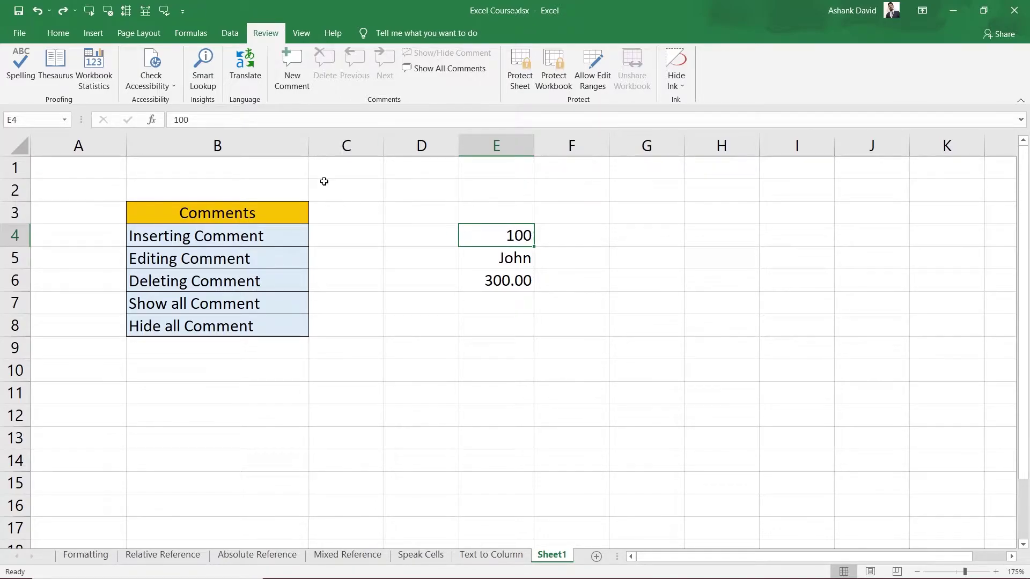
pyautogui.click(287, 77)
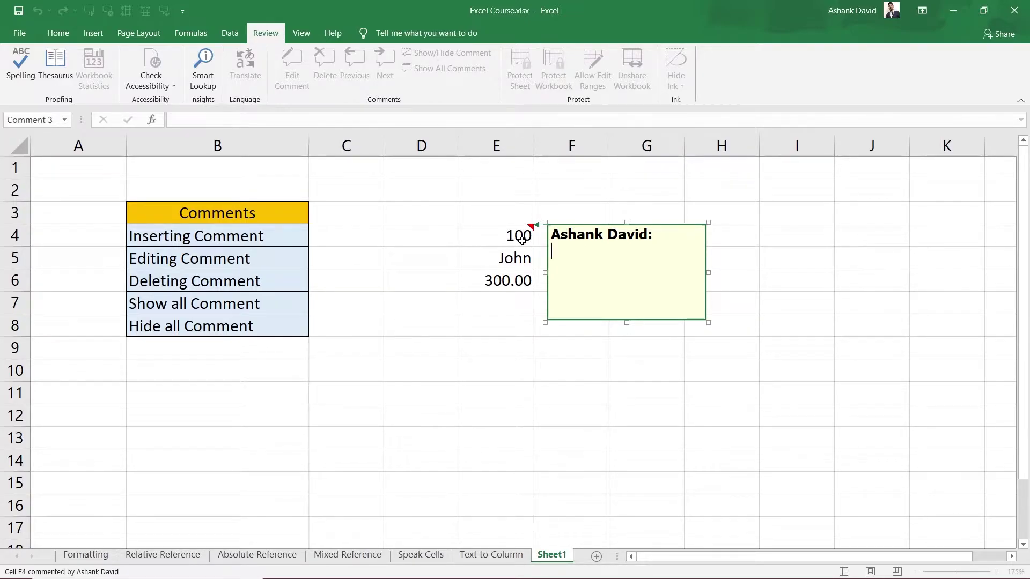
# Type 'integer' under the author label in E4's comment, then click away to finish
pyautogui.write('integer')
pyautogui.moveTo(552, 236); pyautogui.dragTo(655, 235)
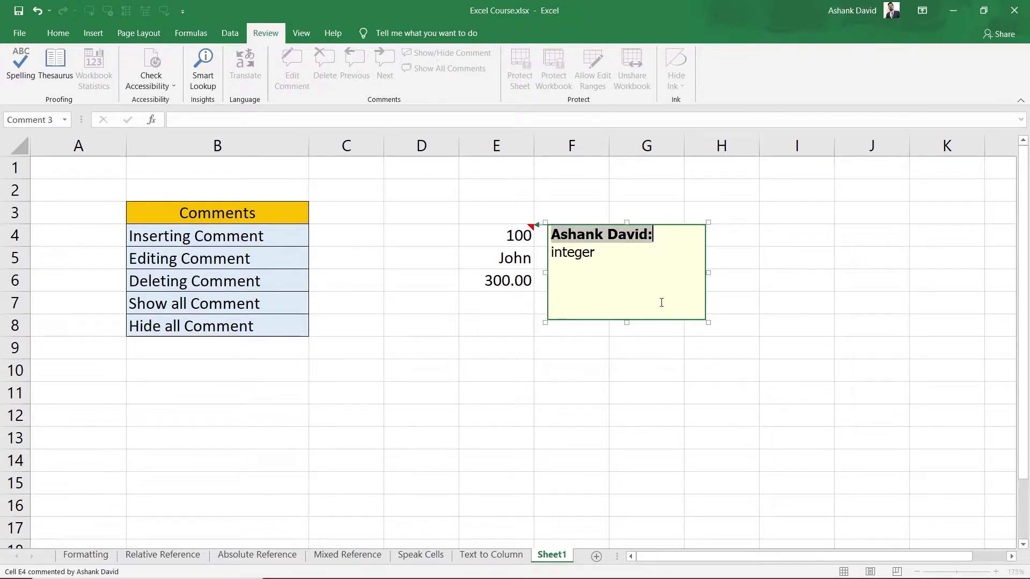
pyautogui.click(585, 234)
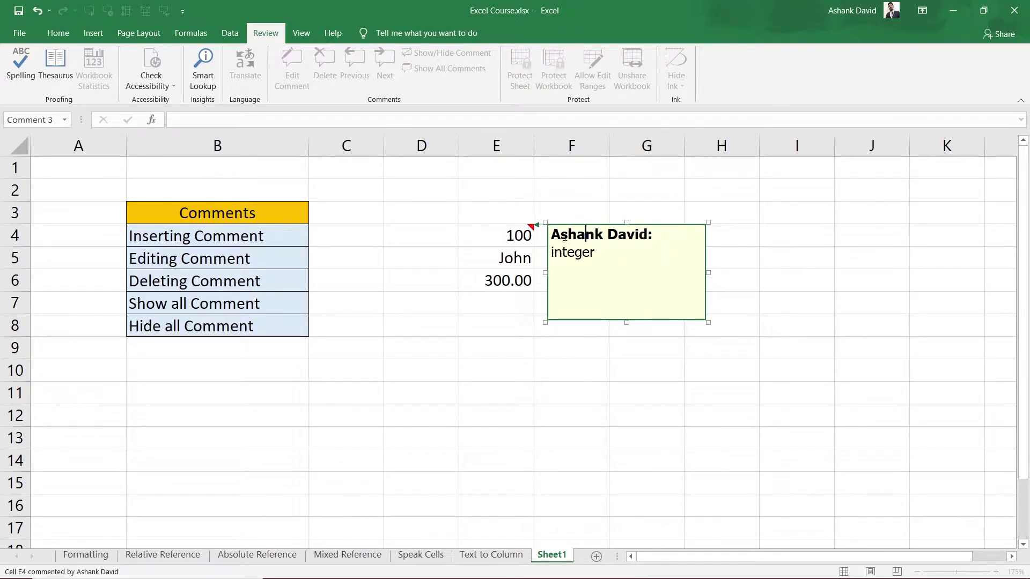
pyautogui.moveTo(551, 235); pyautogui.dragTo(660, 260)
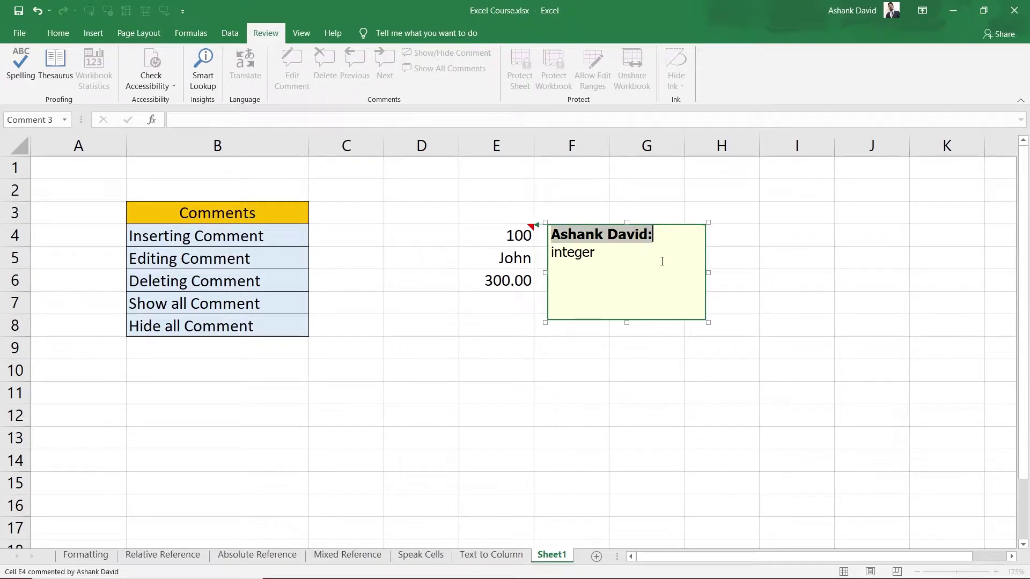
pyautogui.moveTo(551, 235); pyautogui.dragTo(651, 233)
pyautogui.moveTo(562, 234); pyautogui.dragTo(548, 253)
pyautogui.moveTo(653, 234); pyautogui.dragTo(550, 234)
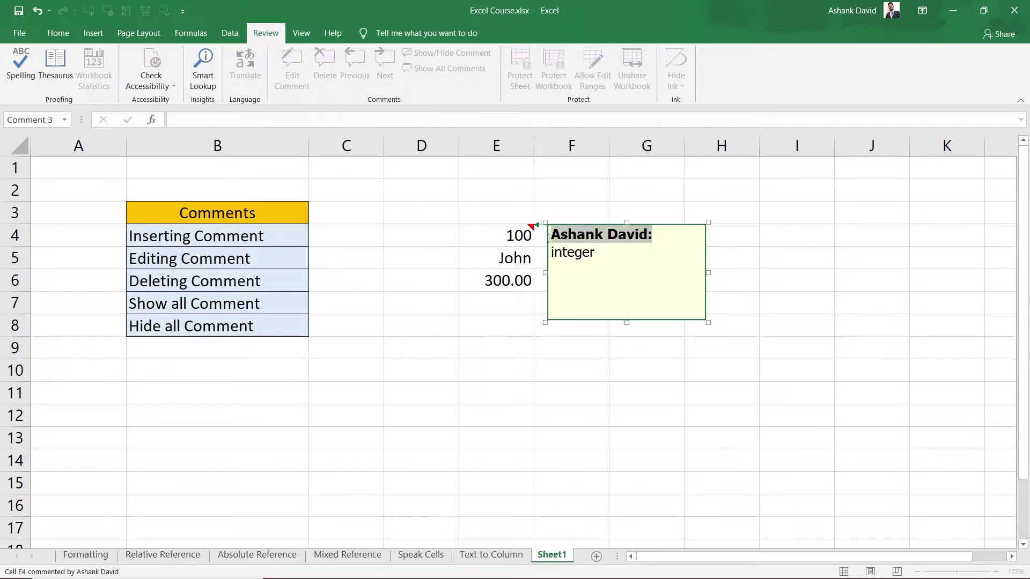
pyautogui.click(600, 253)
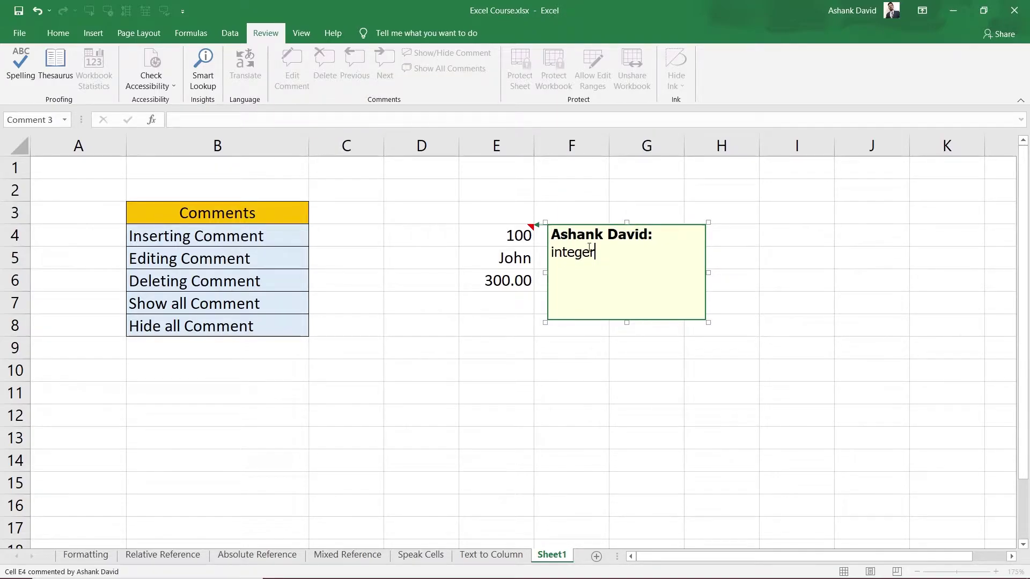
pyautogui.moveTo(551, 234); pyautogui.dragTo(704, 238)
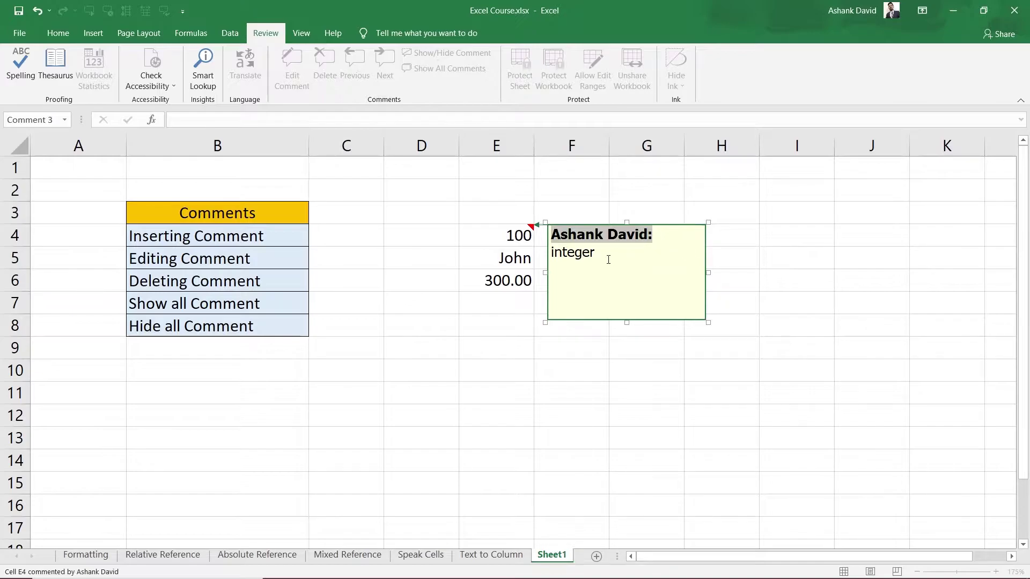
pyautogui.click(606, 260)
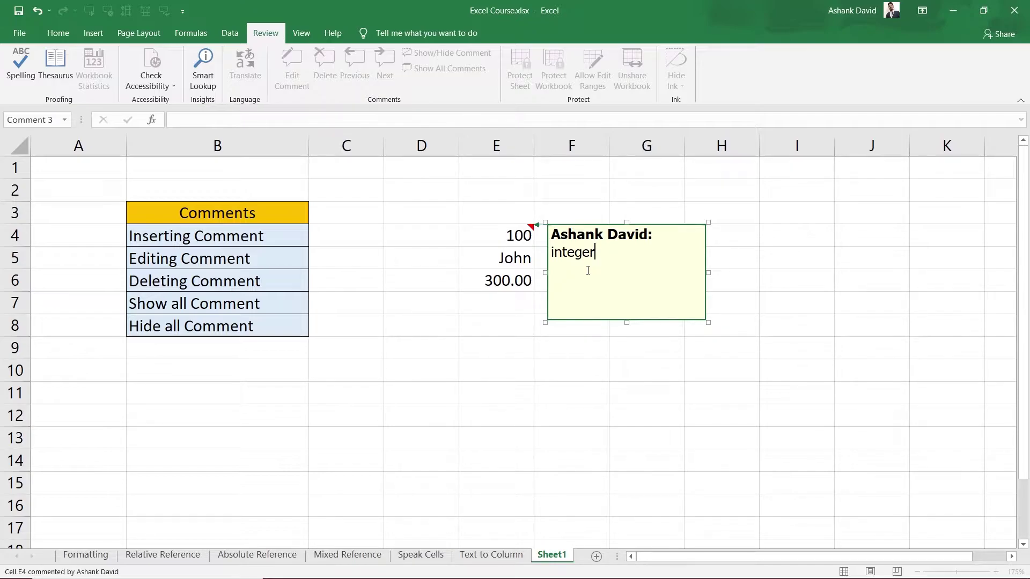
pyautogui.click(880, 370)
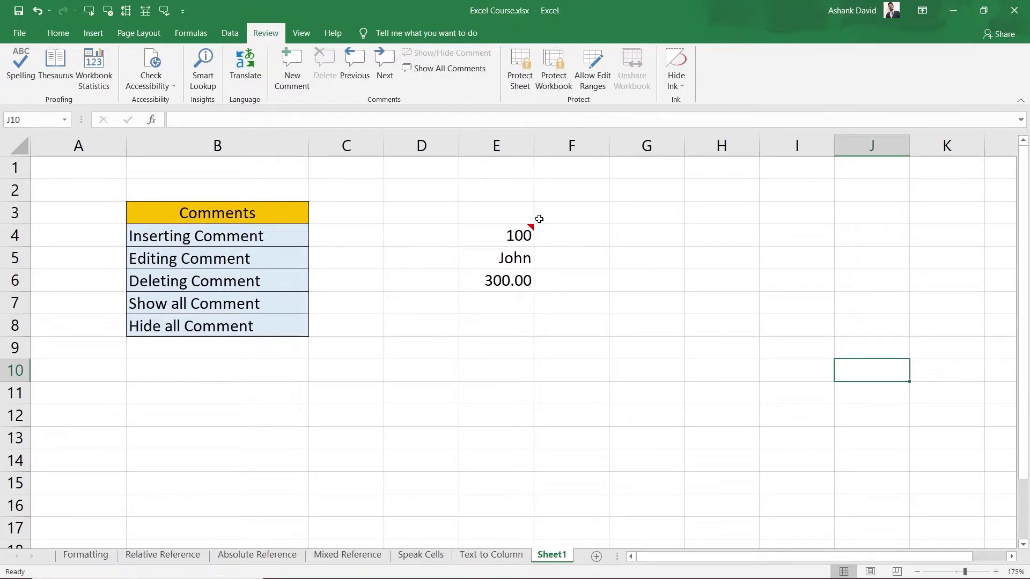
# Undo the 'integer' comment so E4 keeps only its value 100
pyautogui.moveTo(523, 242)
pyautogui.click(501, 236)
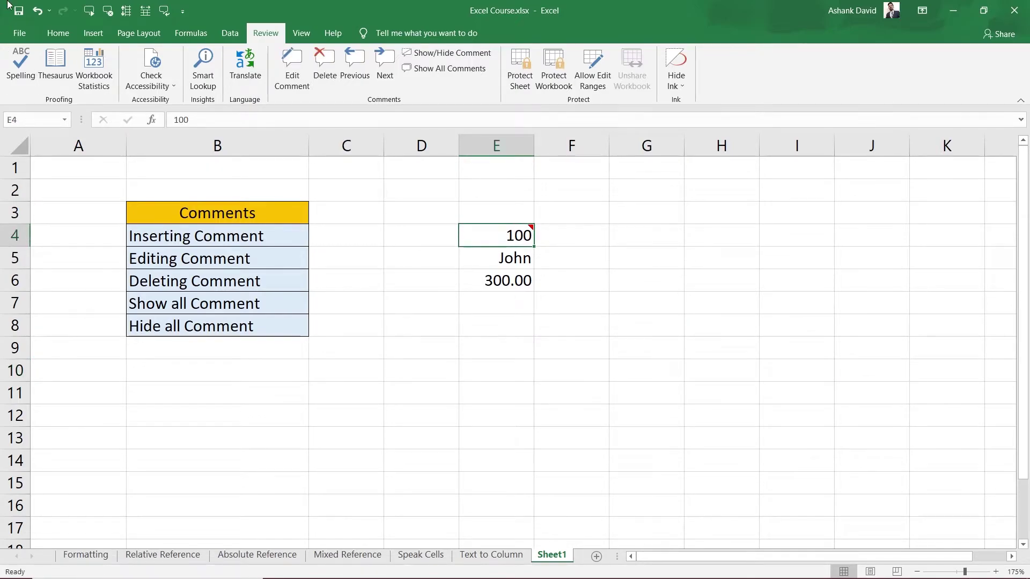
pyautogui.click(37, 10)
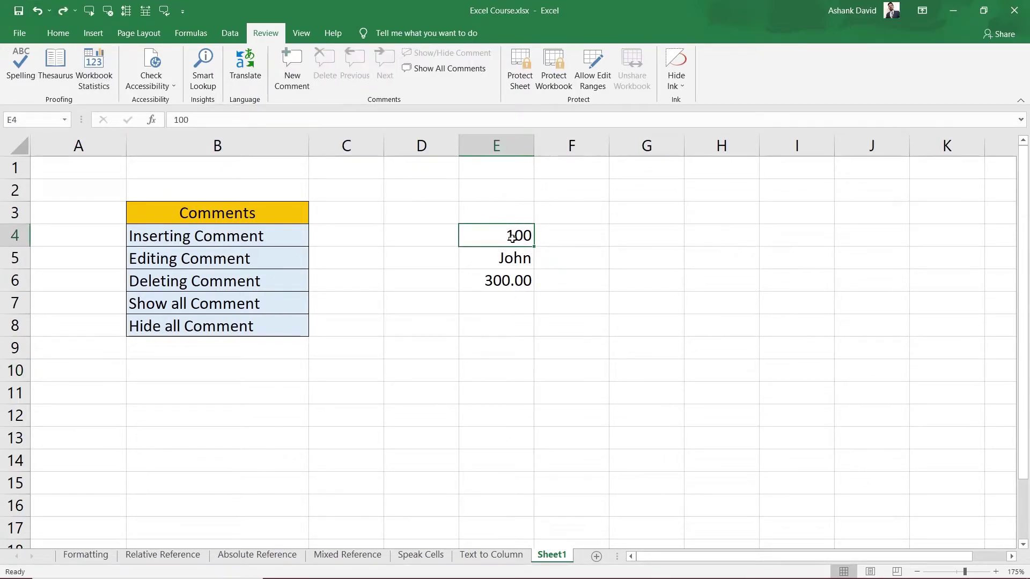
pyautogui.click(563, 352)
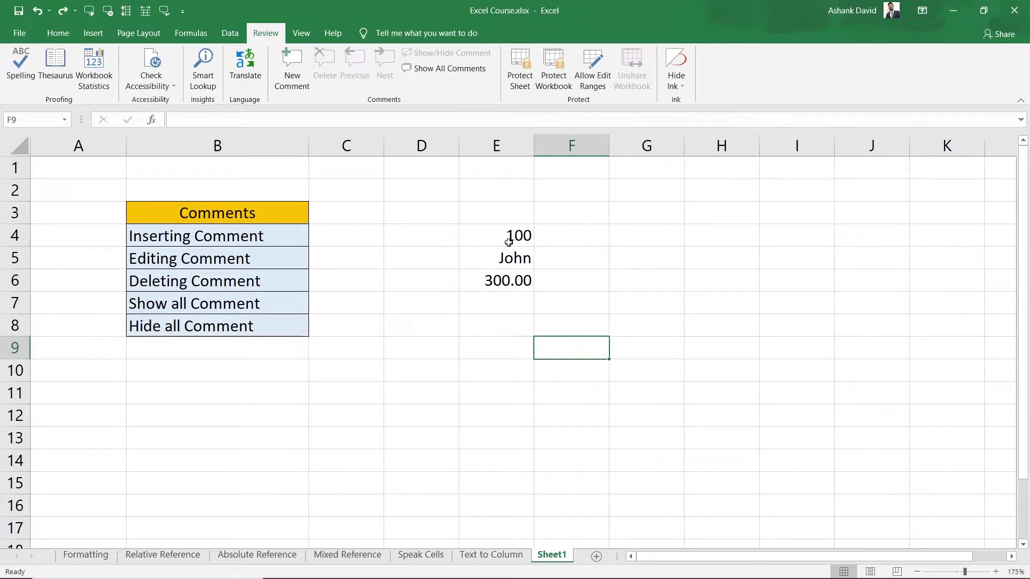
pyautogui.click(487, 232)
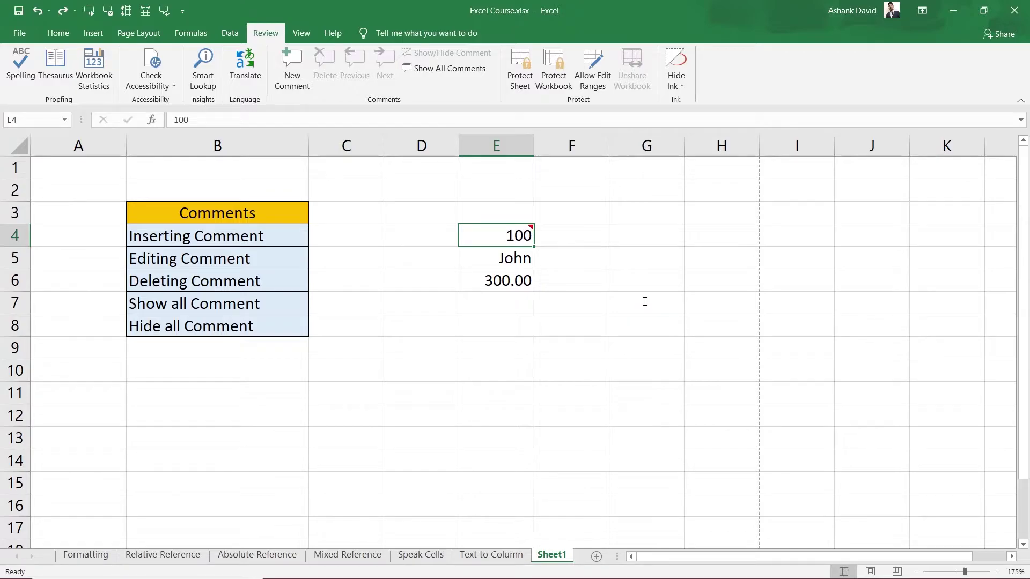
# Add an 'Integer' comment to E4 with Shift+F2 and confirm it shows on hover
pyautogui.hotkey('shift', 'F2')
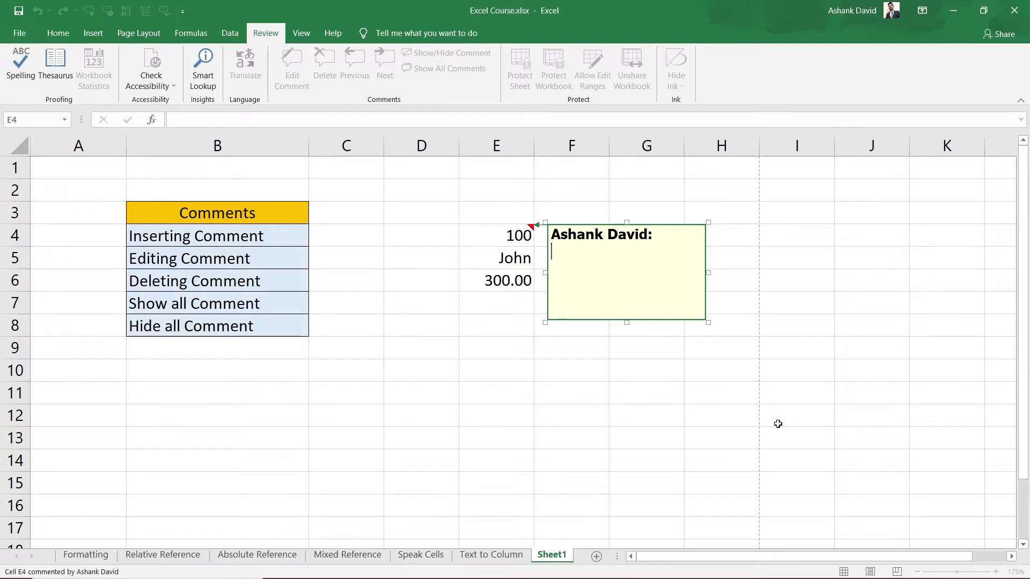
pyautogui.write('Integer')
pyautogui.click(849, 461)
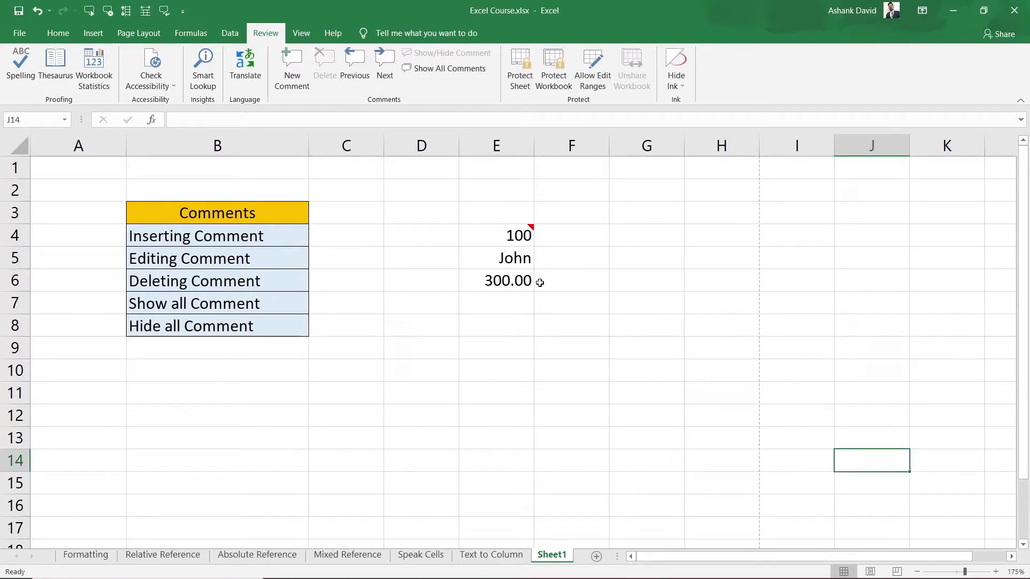
pyautogui.moveTo(506, 235)
# Comment the John cell E5 with 'This is a Name Cell' via Shift+F2
pyautogui.click(506, 259)
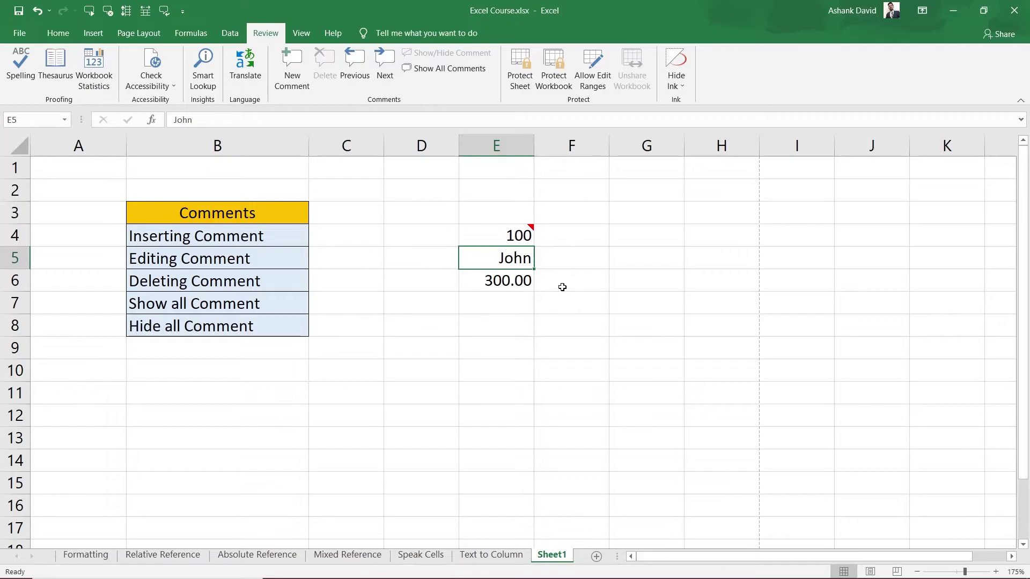
pyautogui.hotkey('shift', 'F2')
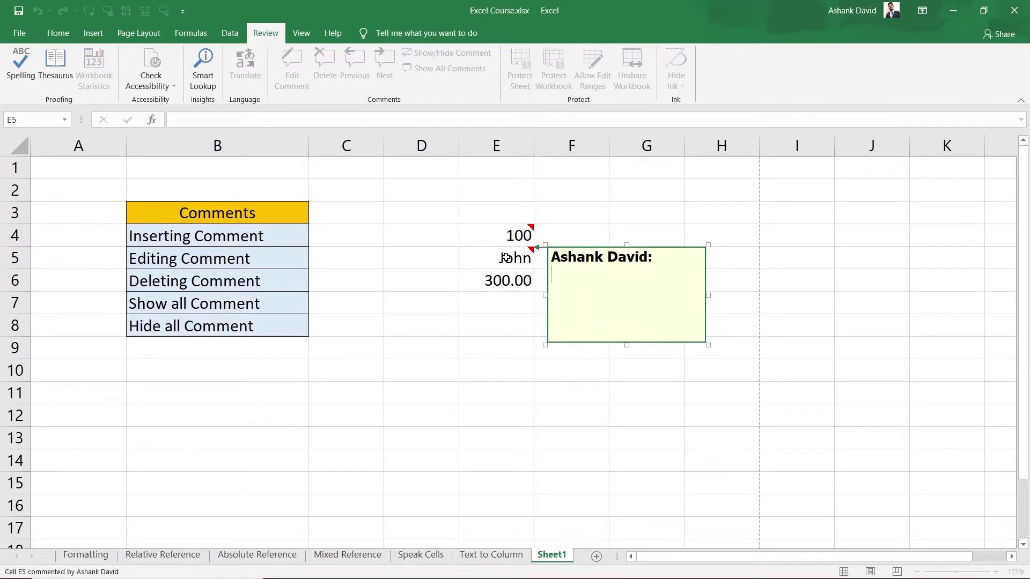
pyautogui.write('This is a Name')
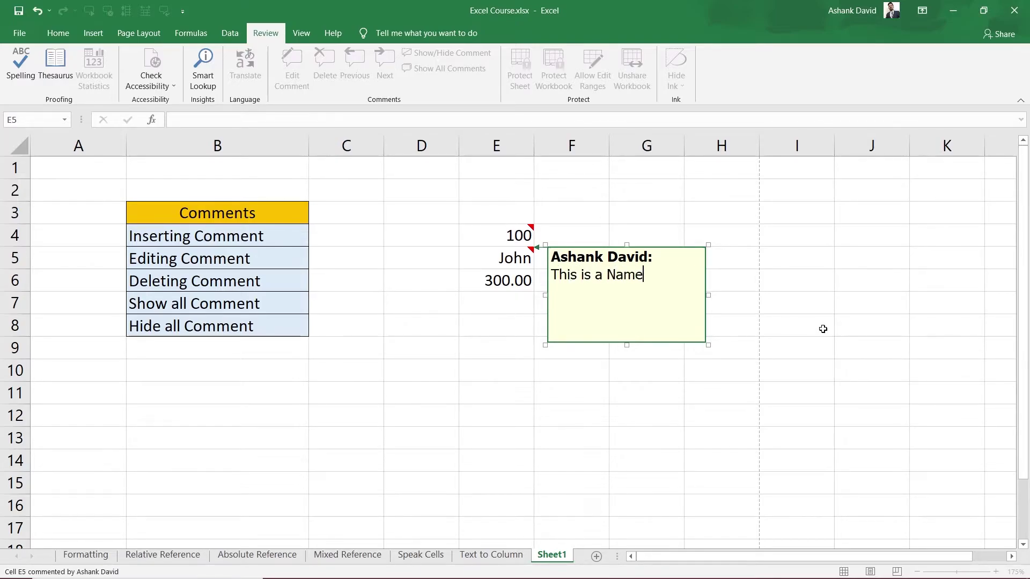
pyautogui.write(' Cell')
pyautogui.click(822, 329)
pyautogui.moveTo(514, 261)
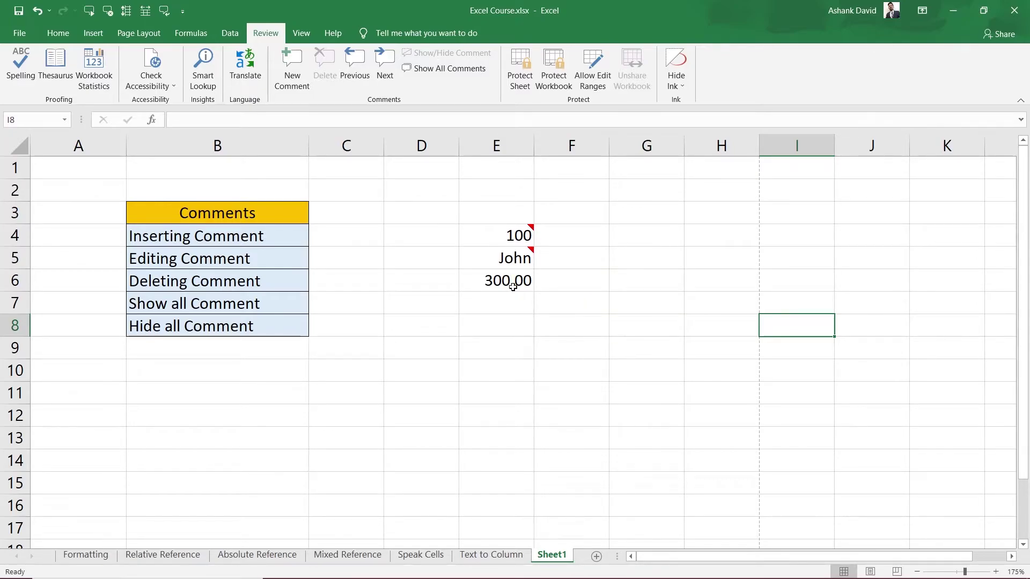
pyautogui.click(512, 282)
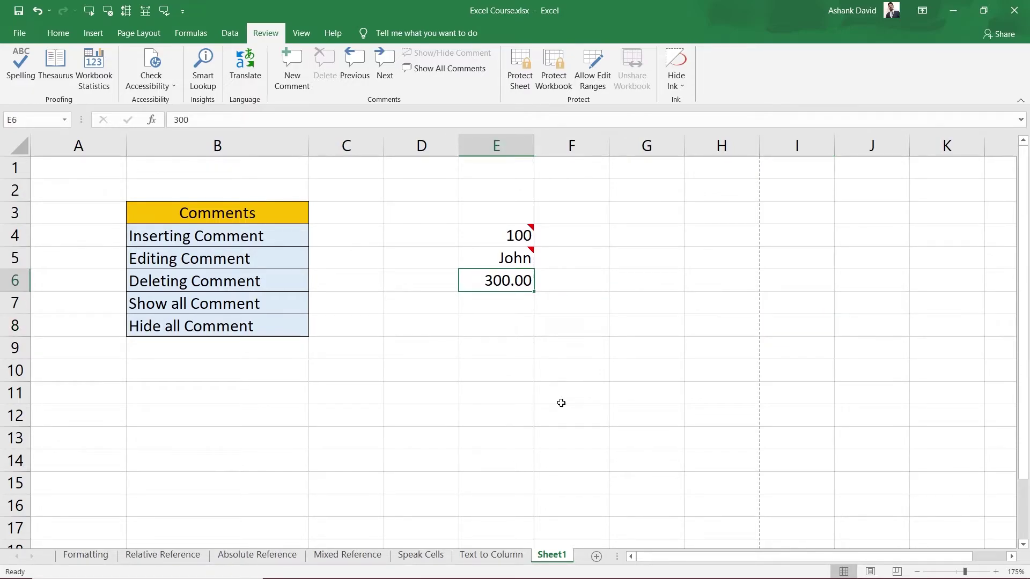
# Insert a blank comment on the 300.00 cell E6 and check its marker
pyautogui.hotkey('shift', 'F2')
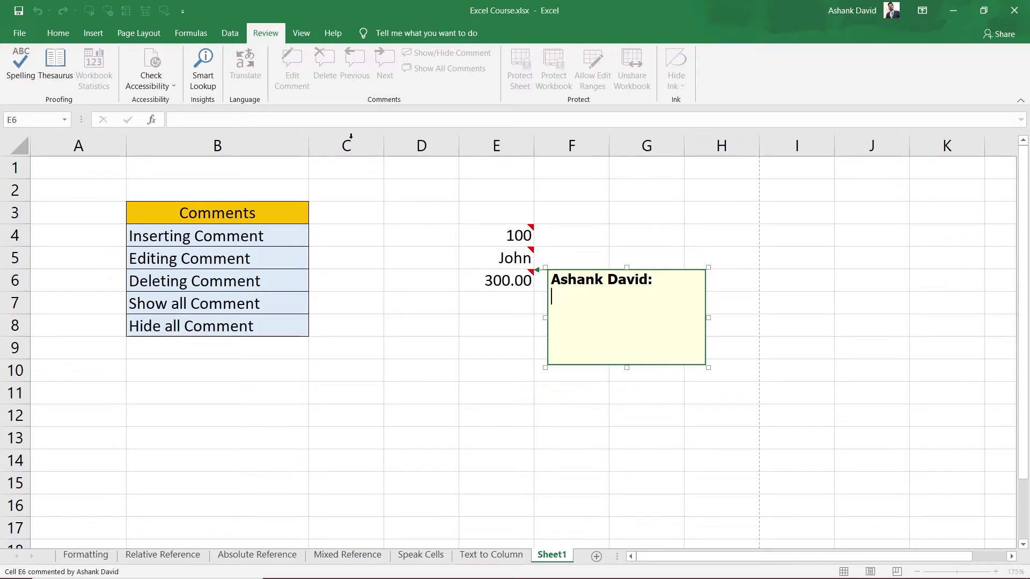
pyautogui.click(500, 433)
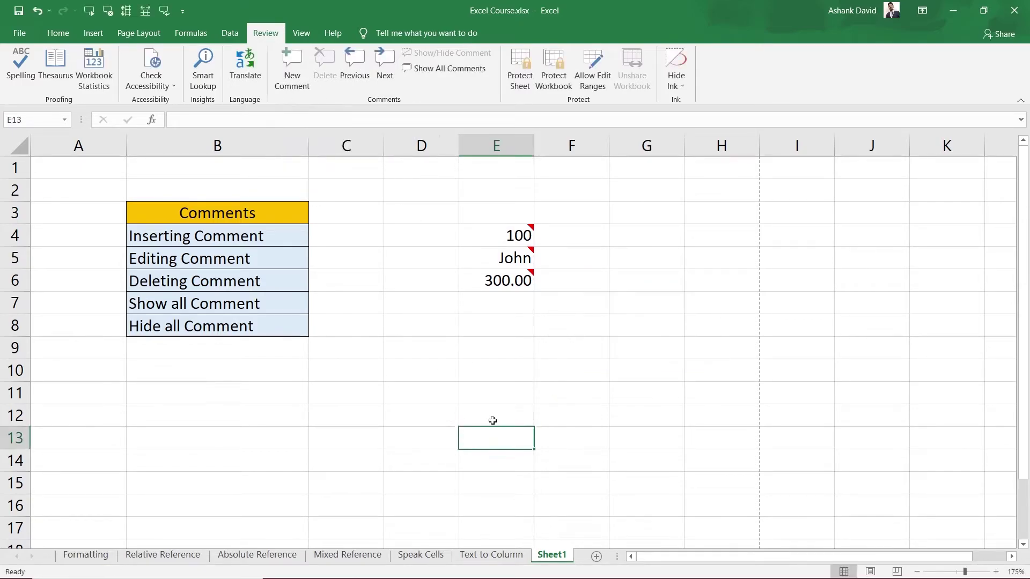
pyautogui.click(495, 280)
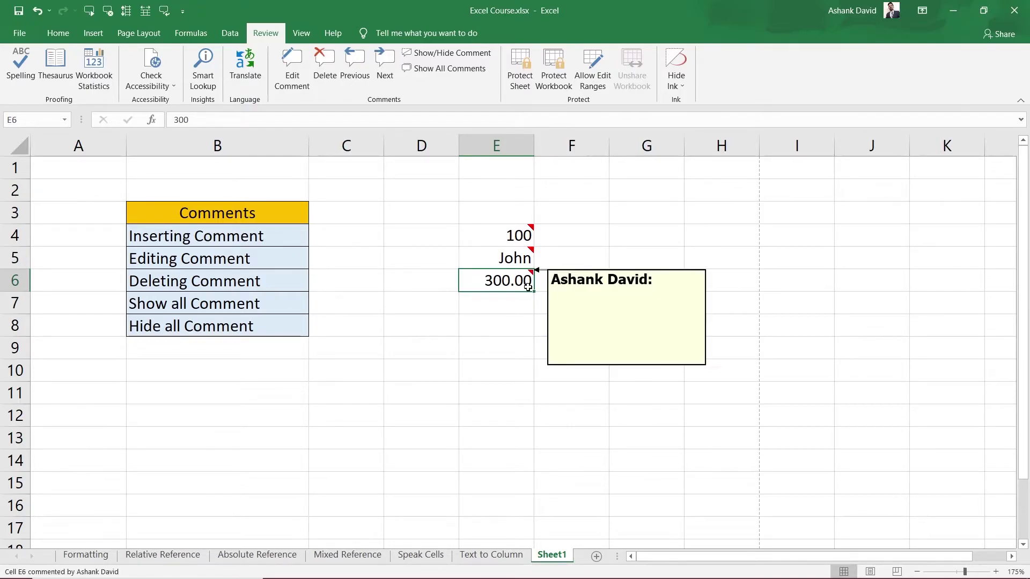
pyautogui.click(214, 263)
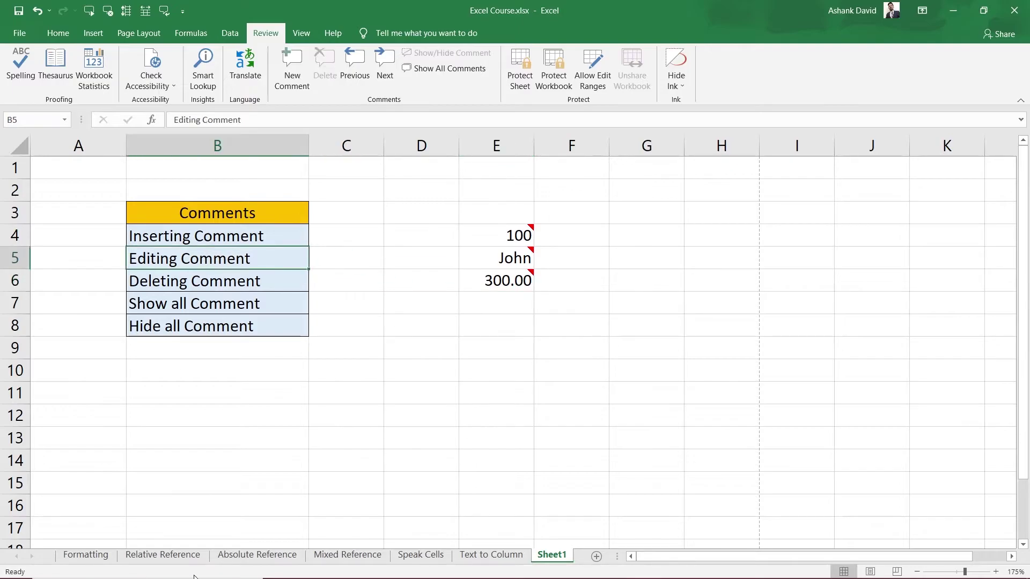
# Replace E4's Integer comment with the lines 'ajhwdjhad asdadw :' and 'adsadw'
pyautogui.click(512, 235)
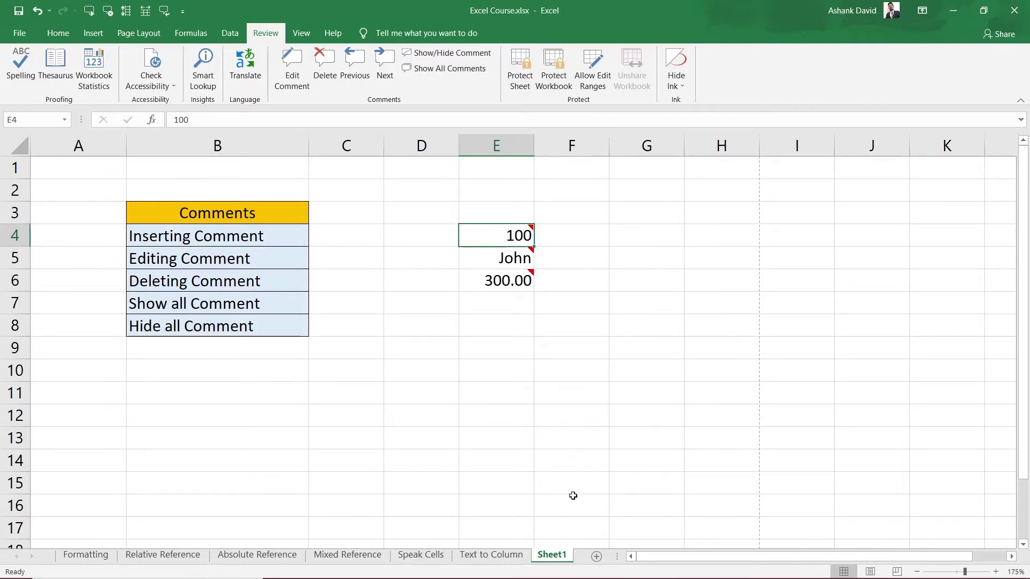
pyautogui.click(289, 61)
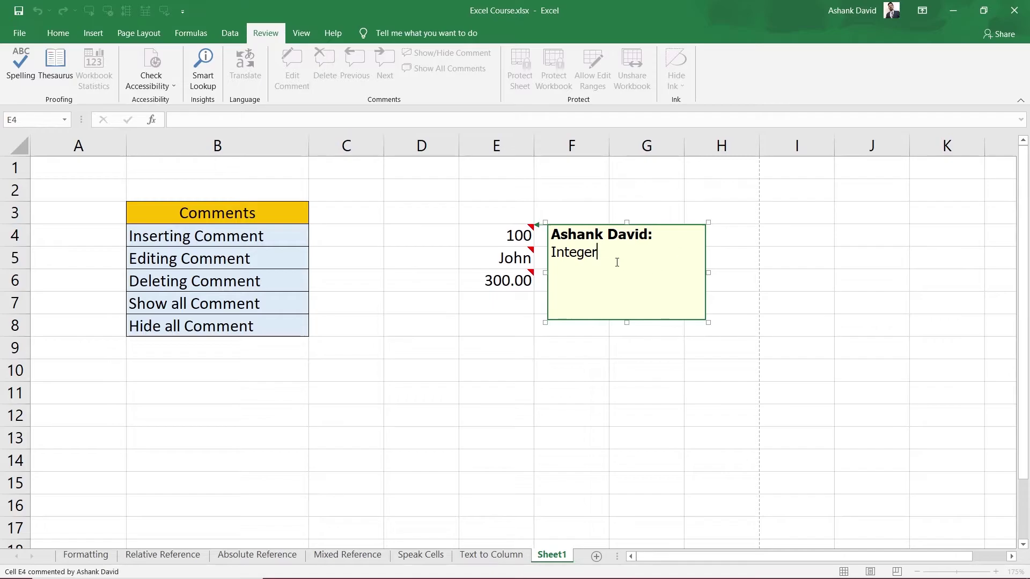
pyautogui.write('asdadawdads')
pyautogui.press('BackSpace')
pyautogui.press('BackSpace')
pyautogui.press('BackSpace')
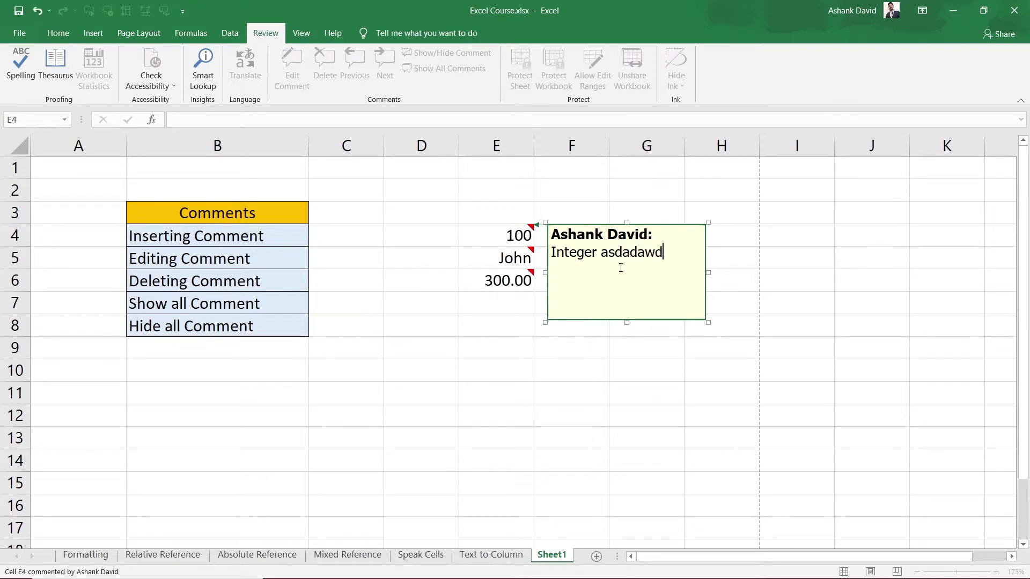
pyautogui.press('BackSpace')
pyautogui.press('BackSpace')
pyautogui.press('BackSpace')
pyautogui.press('BackSpace')
pyautogui.press('BackSpace')
pyautogui.press('BackSpace')
pyautogui.press('BackSpace')
pyautogui.press('BackSpace')
pyautogui.press('BackSpace')
pyautogui.press('BackSpace')
pyautogui.press('BackSpace')
pyautogui.press('BackSpace')
pyautogui.press('BackSpace')
pyautogui.press('BackSpace')
pyautogui.press('BackSpace')
pyautogui.press('BackSpace')
pyautogui.press('BackSpace')
pyautogui.press('BackSpace')
pyautogui.press('BackSpace')
pyautogui.press('BackSpace')
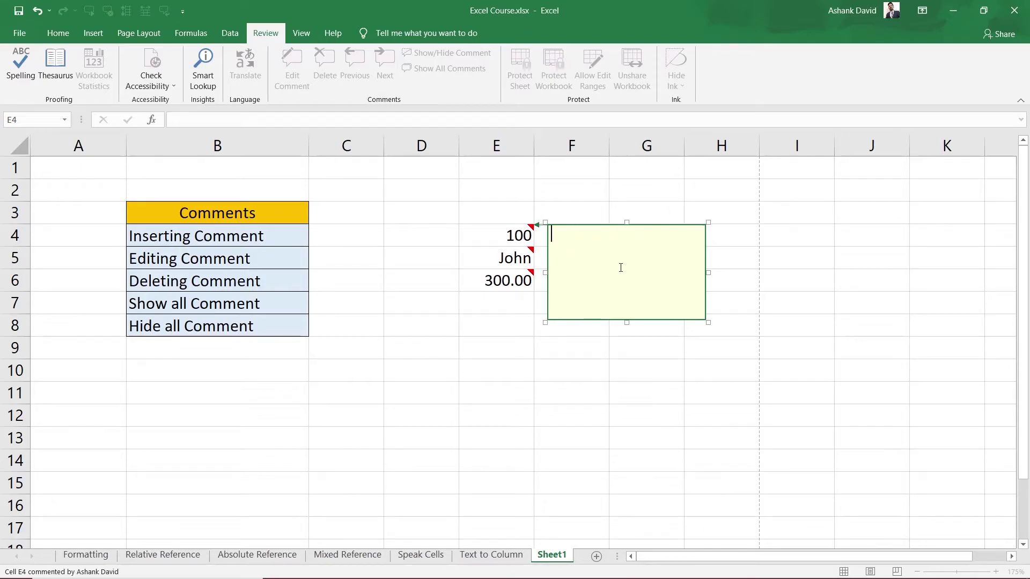
pyautogui.write('ajhwdjhad ')
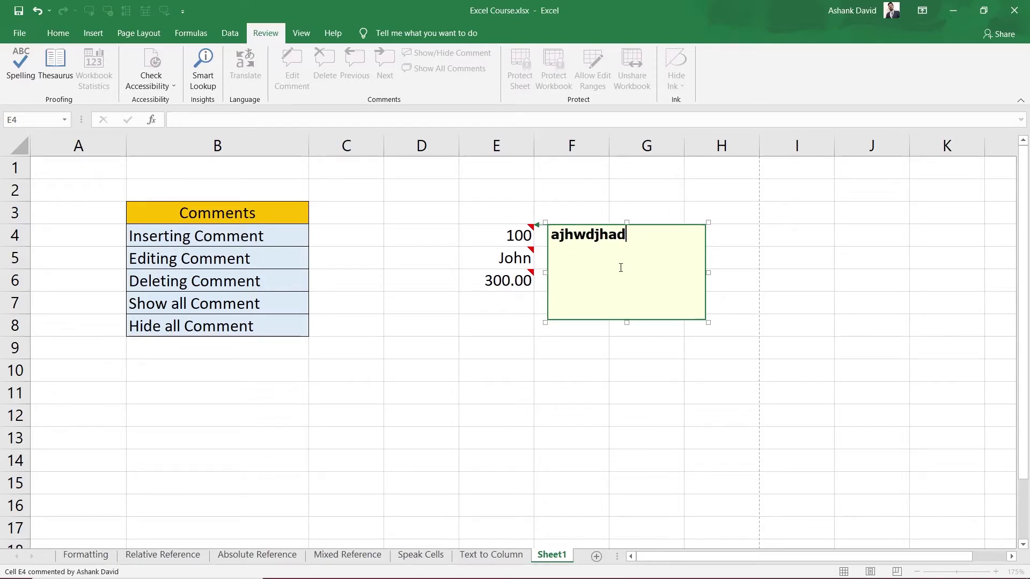
pyautogui.write('asdadw ')
pyautogui.write(':')
pyautogui.press('Return')
pyautogui.write('adsadw')
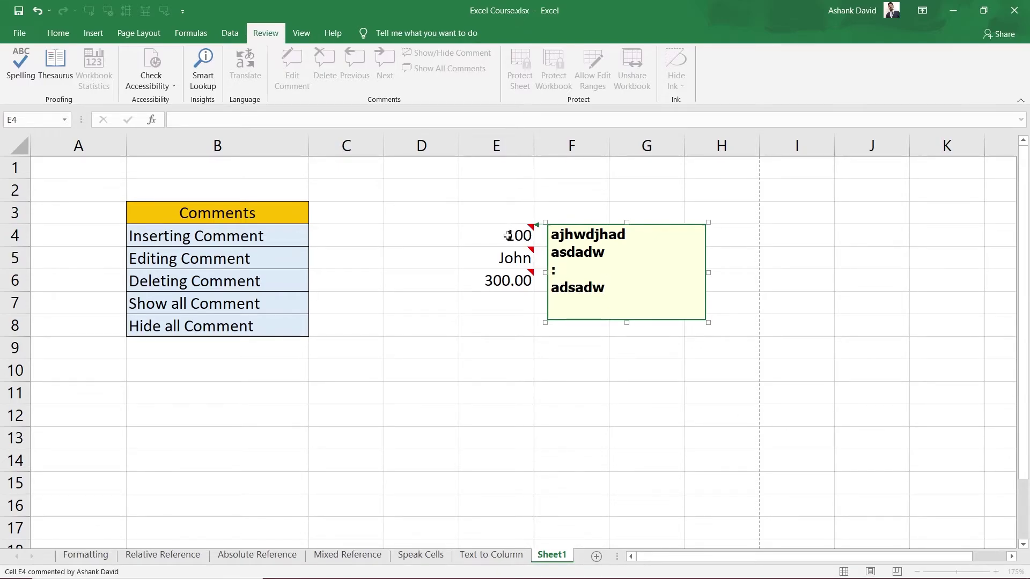
pyautogui.click(595, 453)
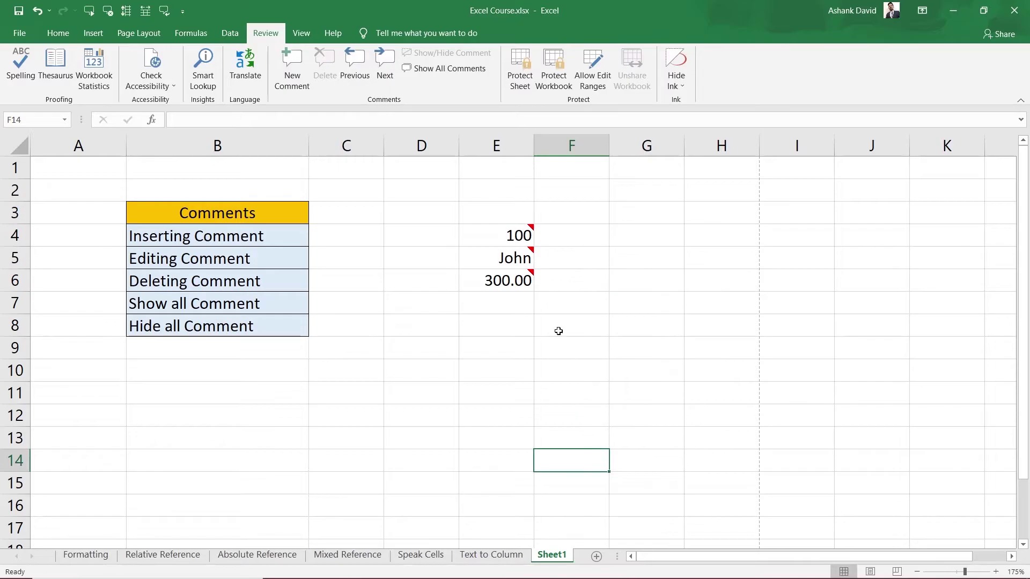
# Restore E4's cleared value 100 with Undo, then remove its comment via Review > Delete
pyautogui.click(509, 237)
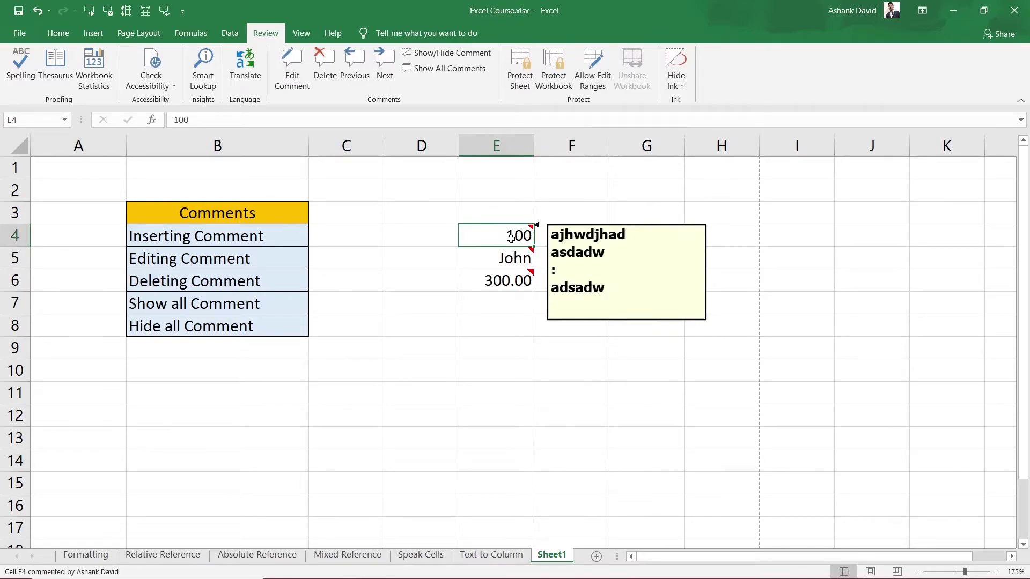
pyautogui.press('Delete')
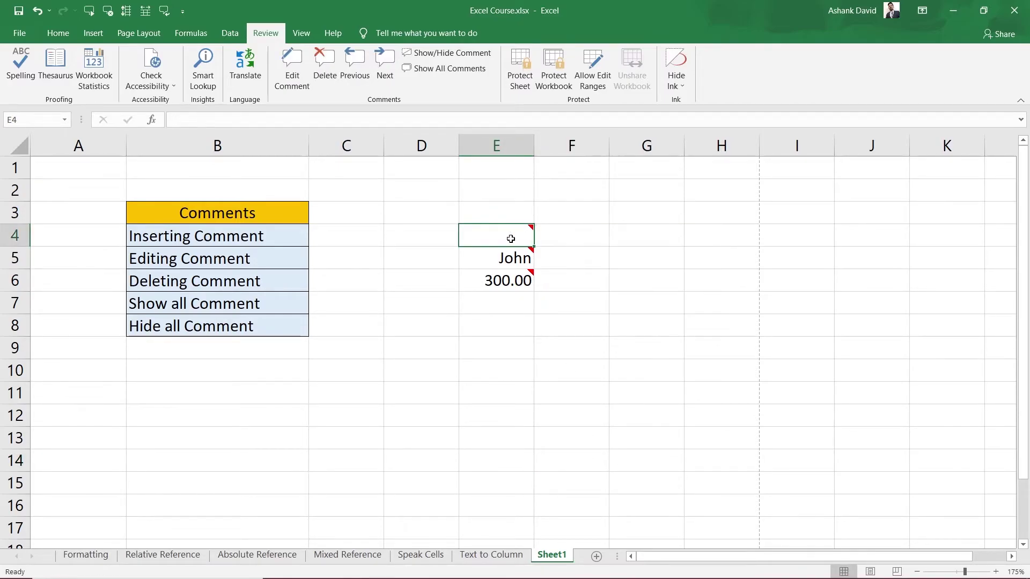
pyautogui.moveTo(512, 239)
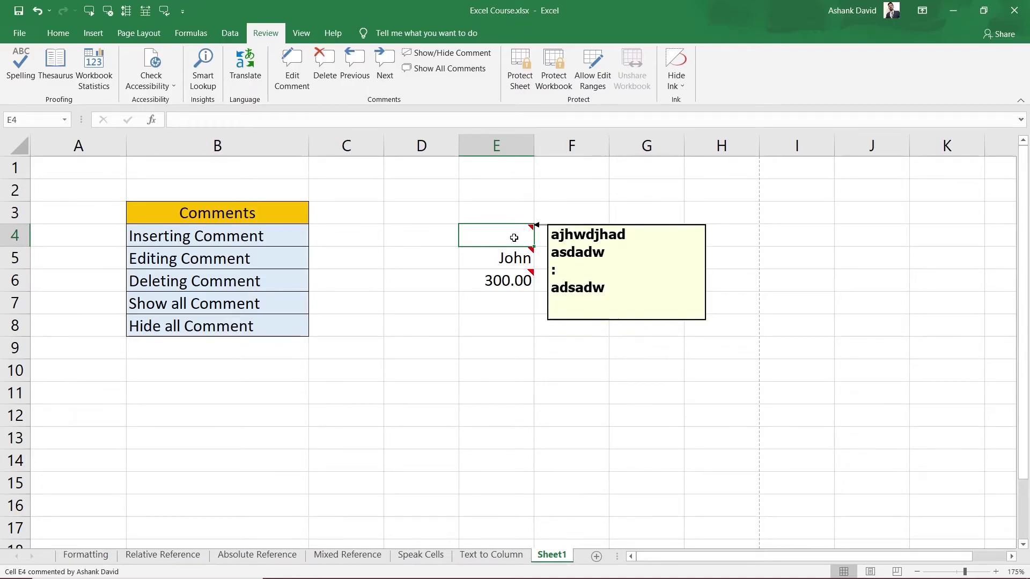
pyautogui.click(36, 11)
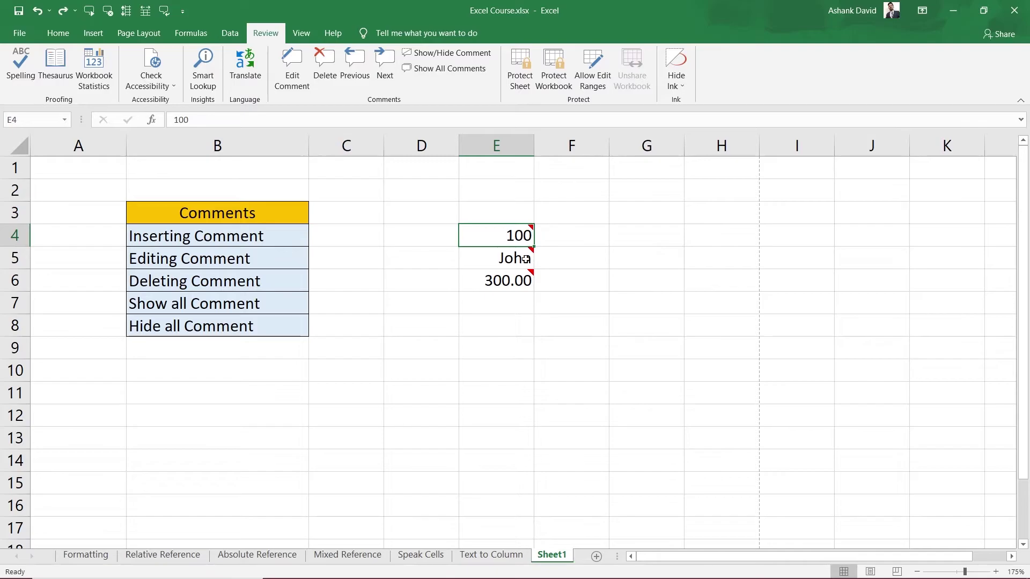
pyautogui.moveTo(512, 240)
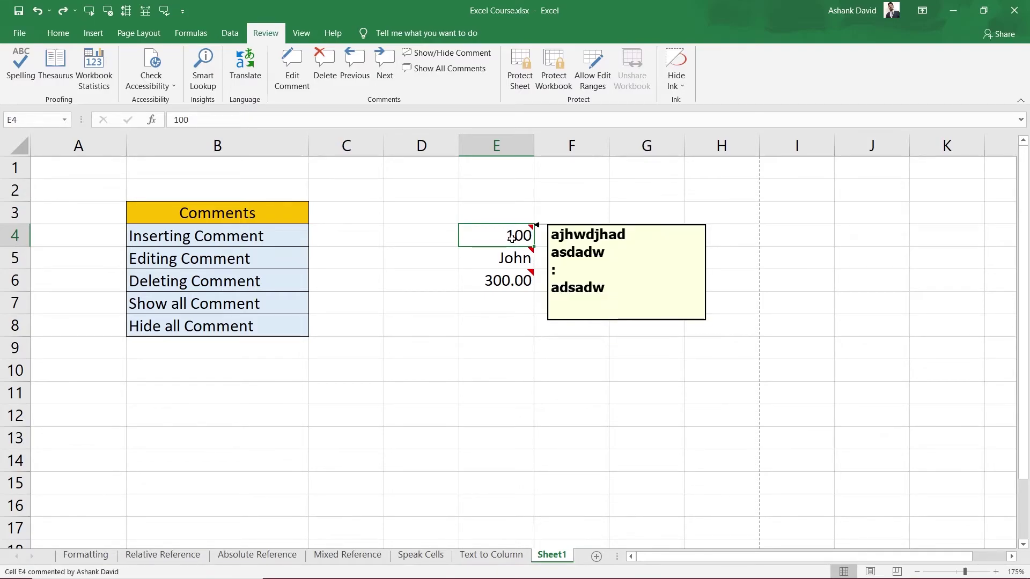
pyautogui.click(324, 61)
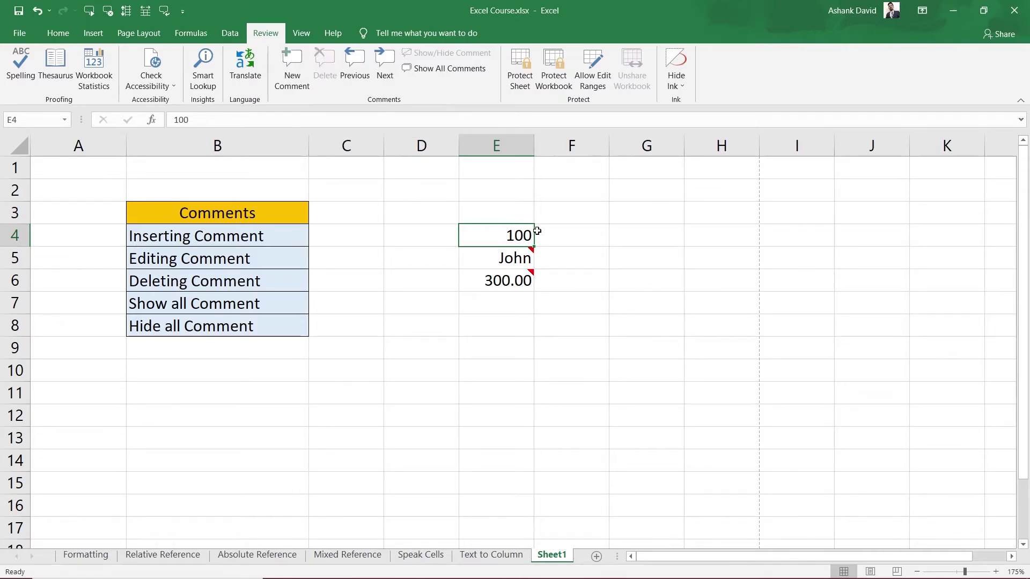
pyautogui.click(501, 255)
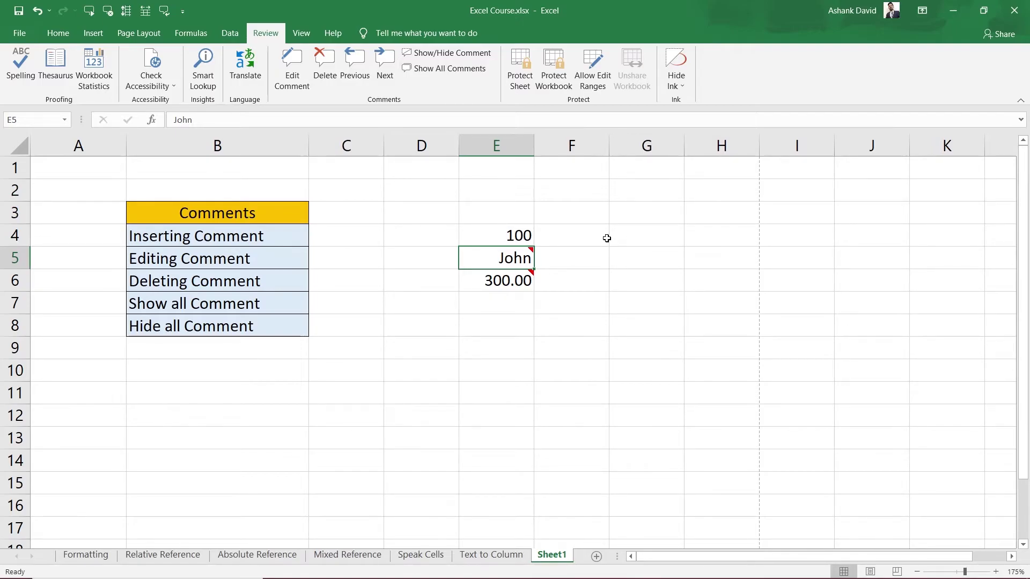
# Select the whole comment box on E5 and delete it
pyautogui.hotkey('shift', 'F2')
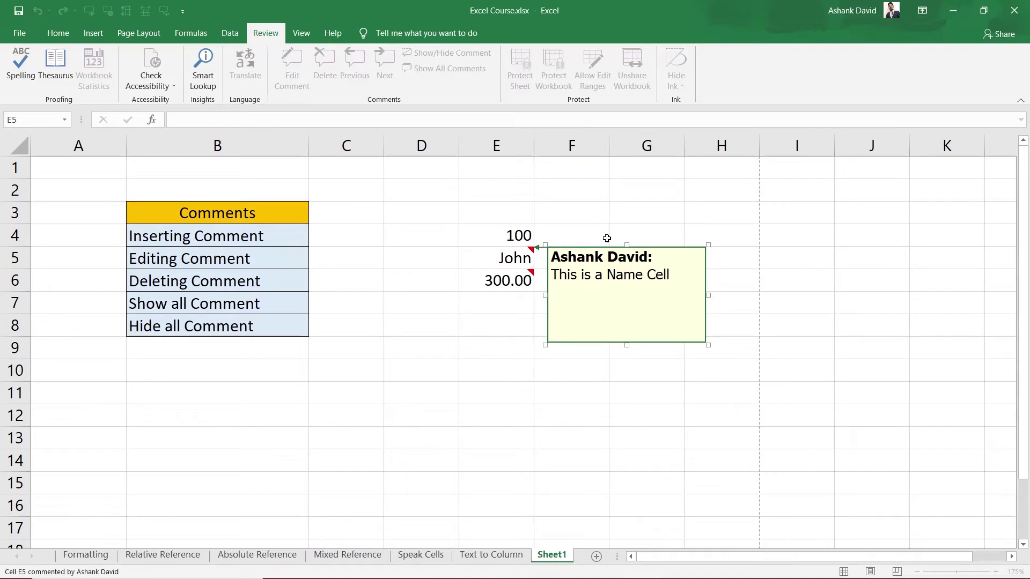
pyautogui.click(607, 238)
pyautogui.press('Escape')
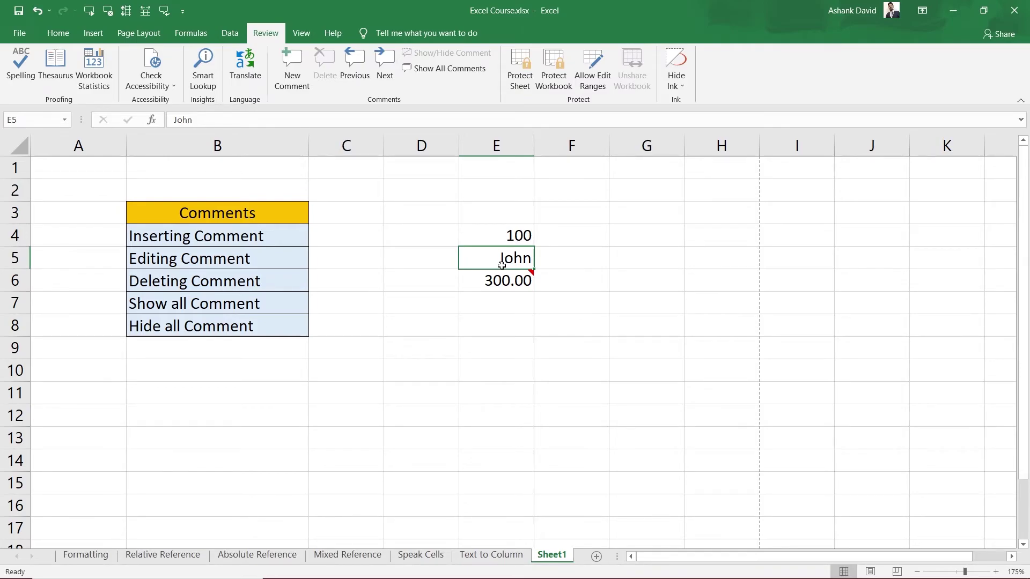
# Add empty comments to cells E5 and E4 with Review > New Comment
pyautogui.click(508, 257)
pyautogui.click(304, 79)
pyautogui.click(746, 461)
pyautogui.click(504, 236)
pyautogui.click(290, 69)
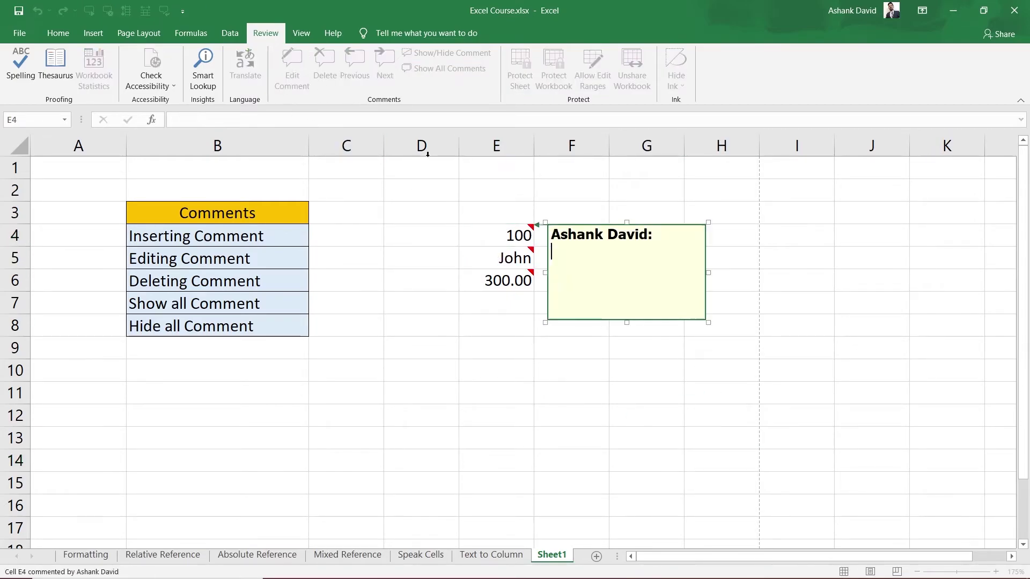
pyautogui.click(827, 423)
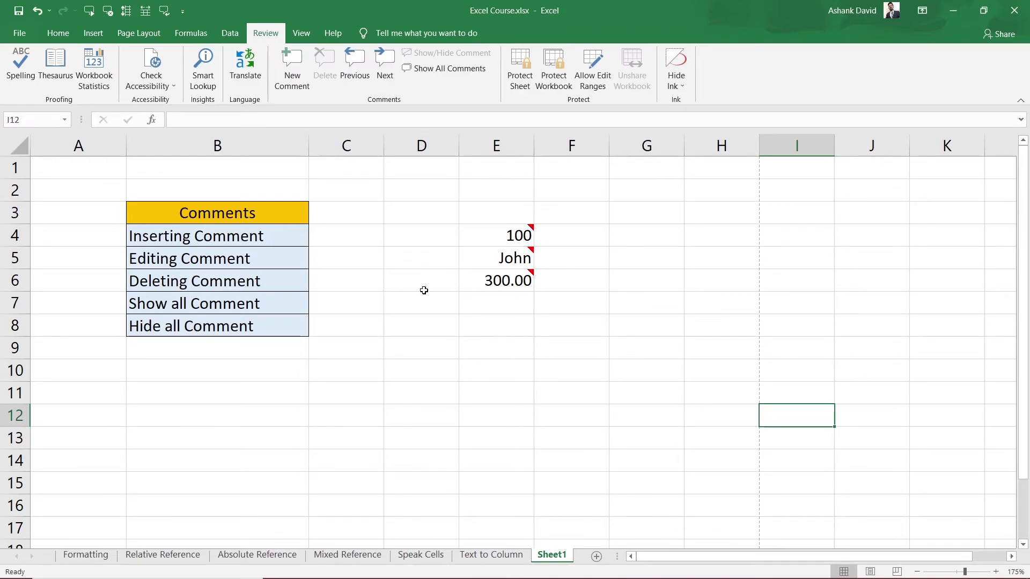
# Add empty comments to cells D12, H12 and H10
pyautogui.click(445, 421)
pyautogui.click(284, 77)
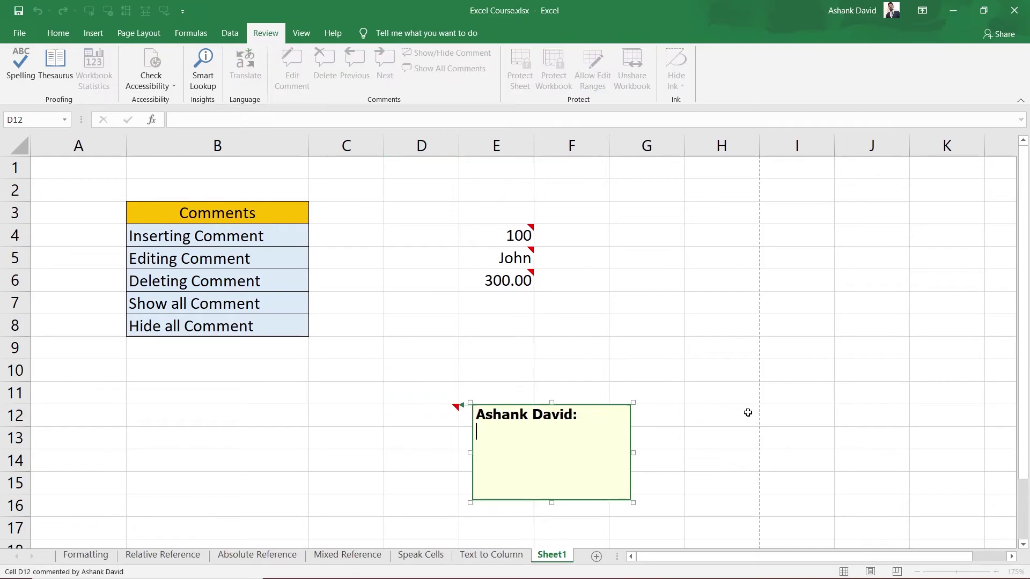
pyautogui.click(747, 414)
pyautogui.click(291, 69)
pyautogui.click(713, 370)
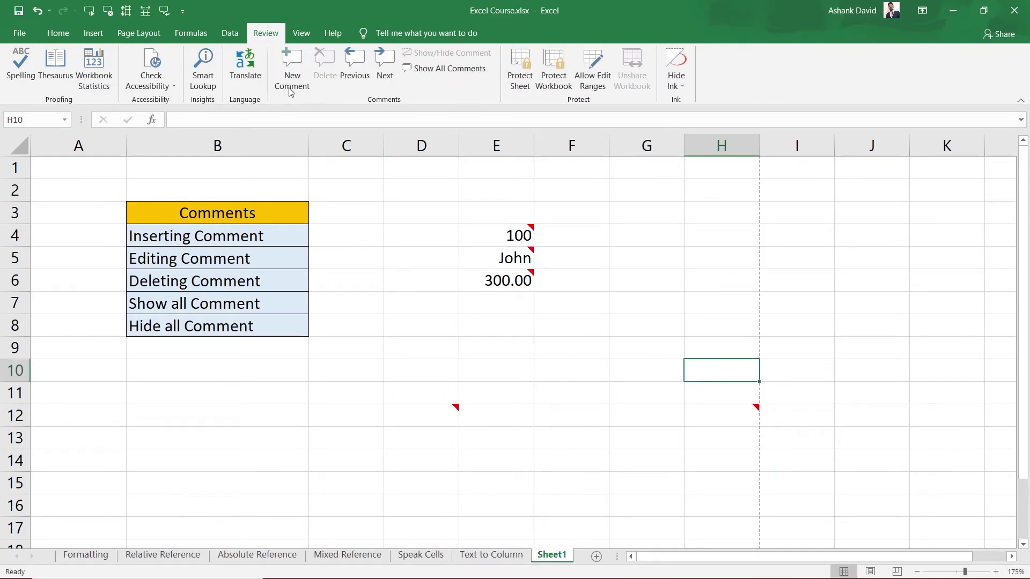
pyautogui.click(303, 78)
pyautogui.click(686, 458)
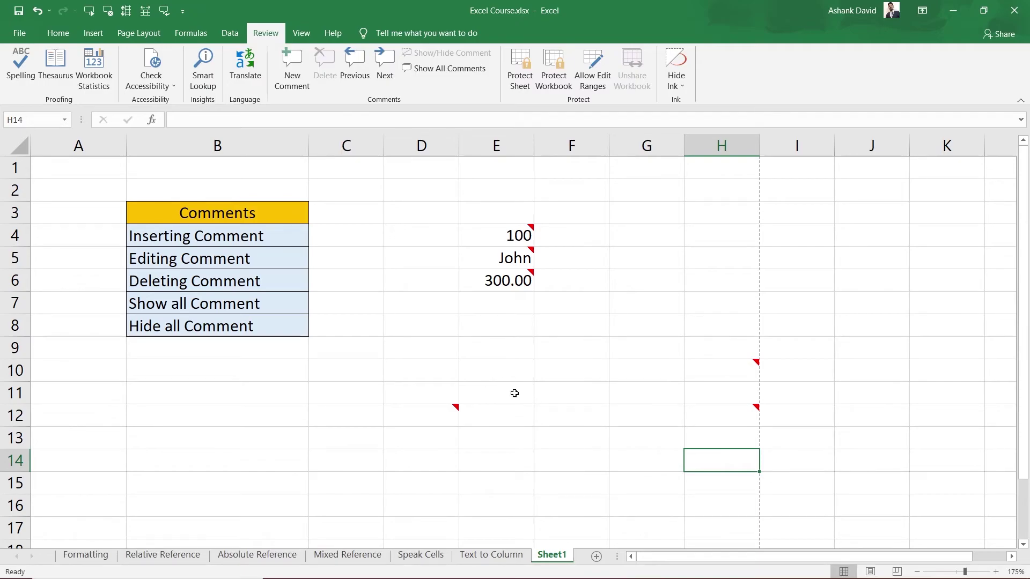
pyautogui.click(435, 68)
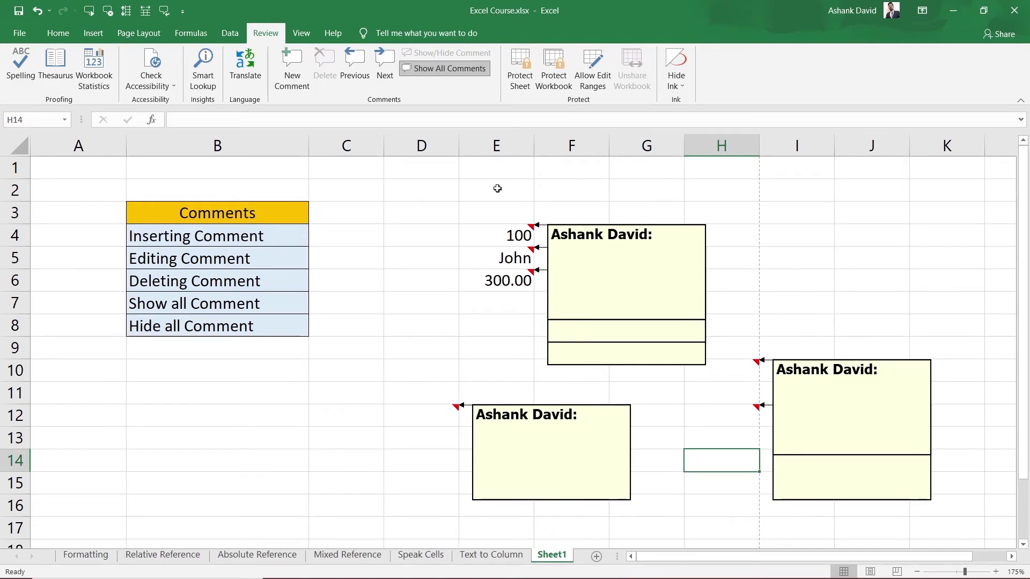
pyautogui.click(430, 69)
pyautogui.click(185, 327)
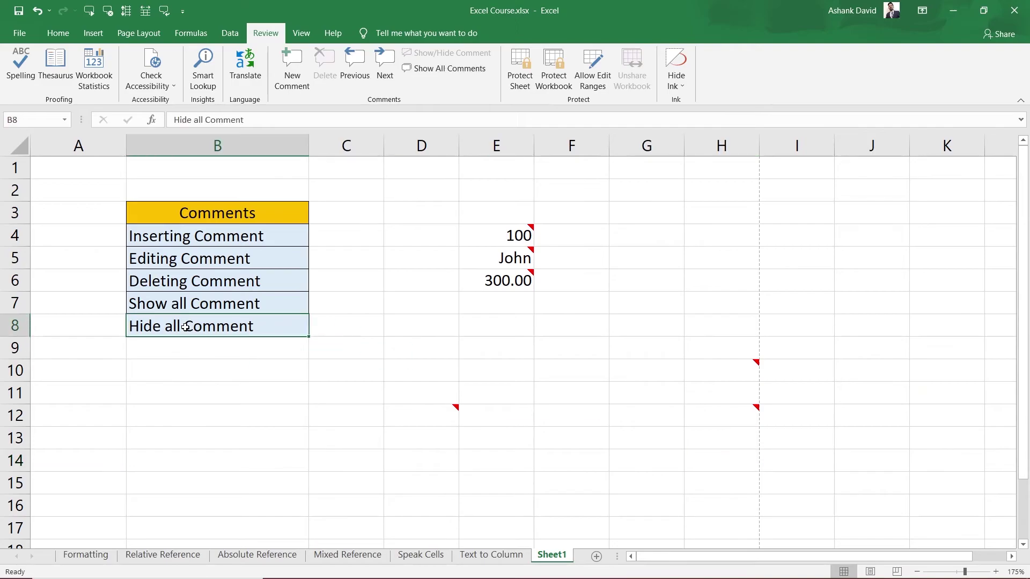
pyautogui.click(450, 71)
pyautogui.click(449, 67)
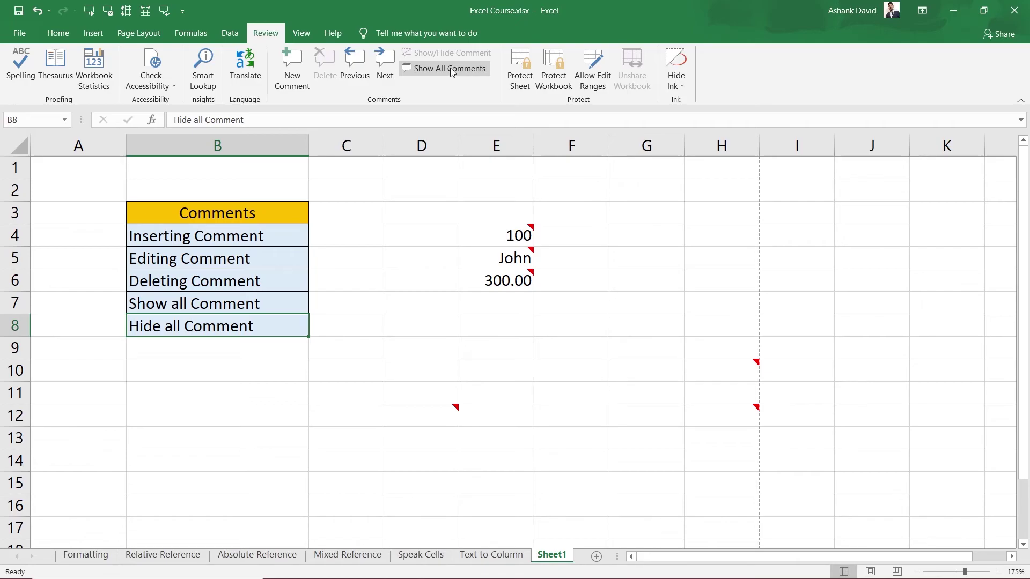